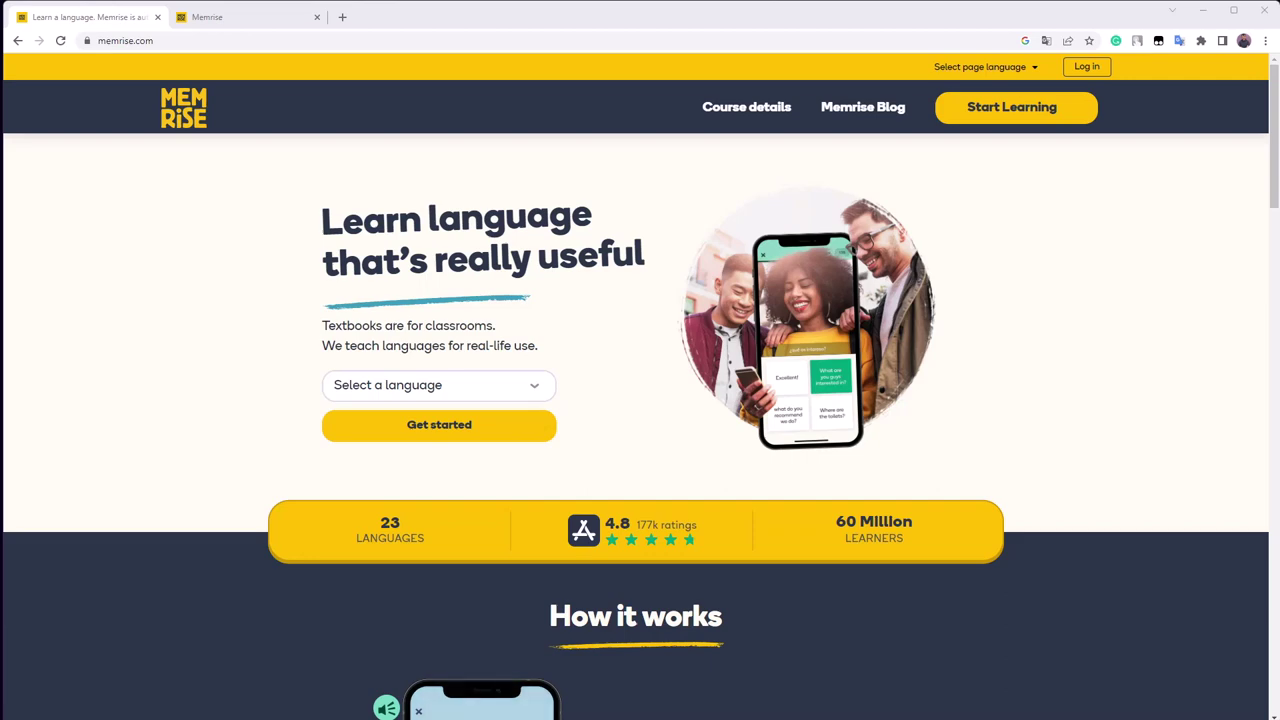
- Look through the Memrise homepage, from the introduction past How it works to the Why Memrise? section
scroll(640, 400, "down", 5)
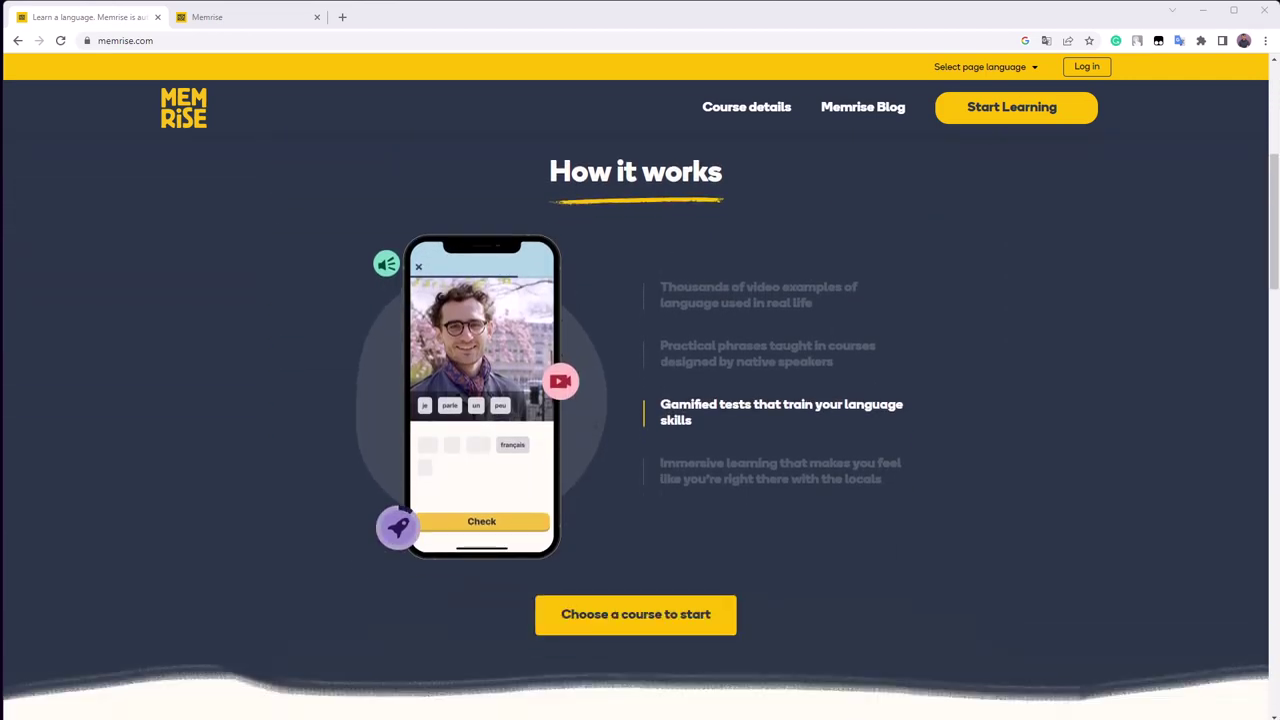
scroll(640, 400, "down", 5)
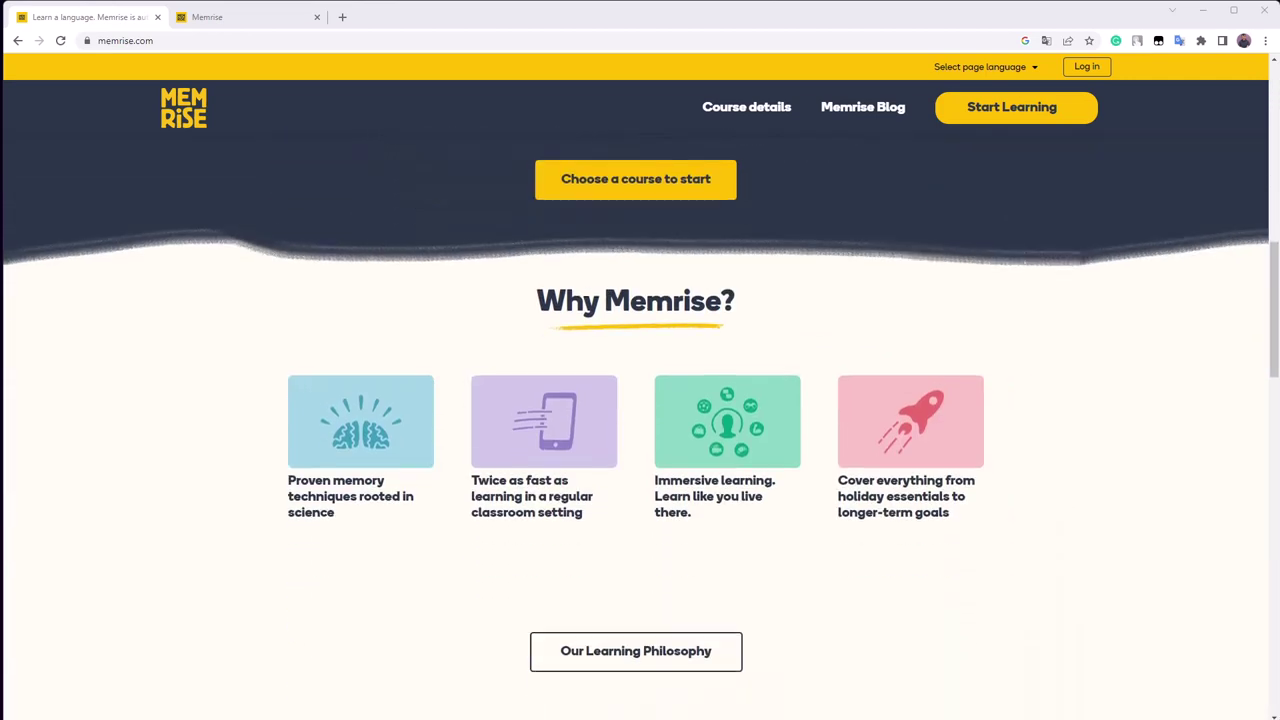
scroll(640, 400, "down", 1)
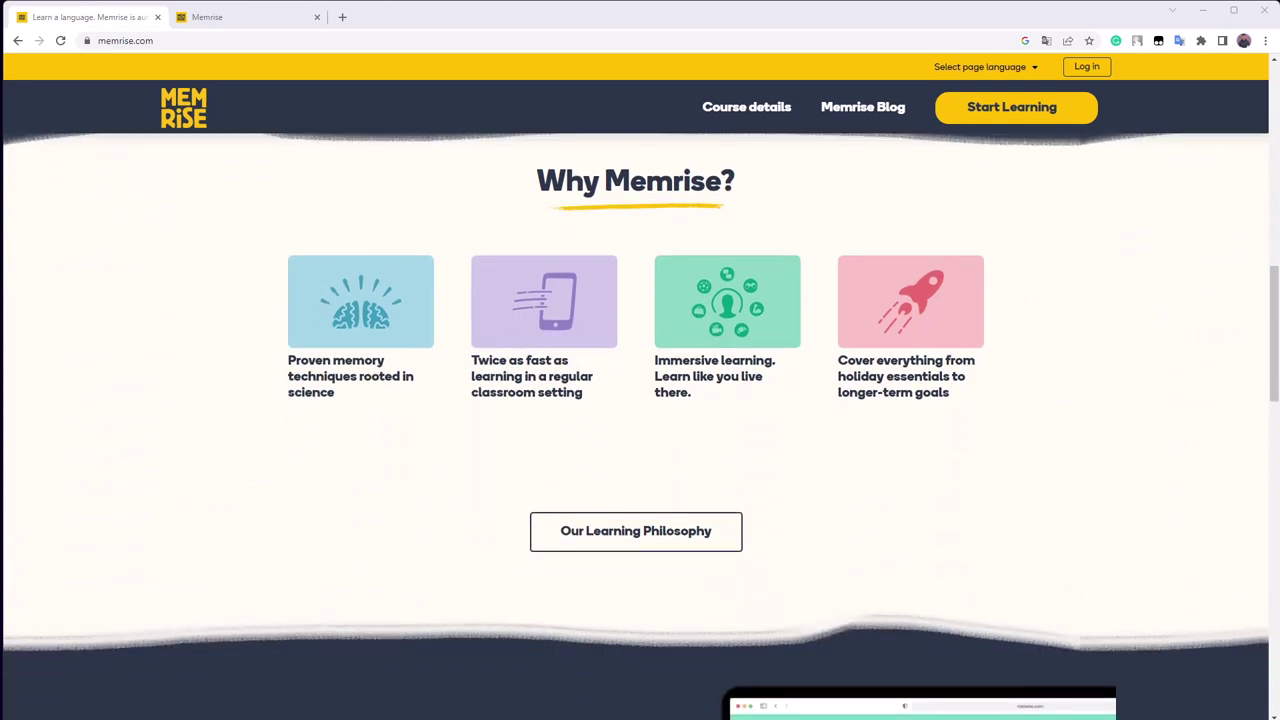
- Switch to the Memrise learning dashboard and browse the free American English scenarios across all topics
key("ctrl+Tab")
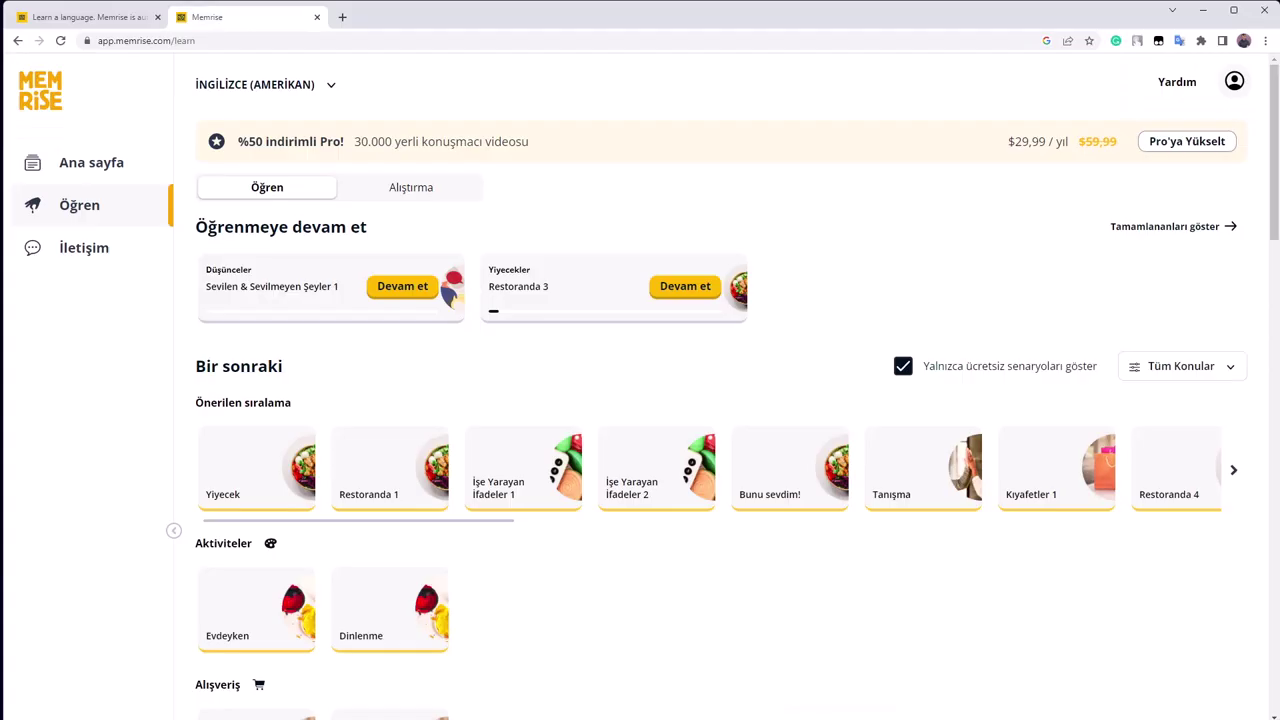
scroll(720, 400, "down", 1)
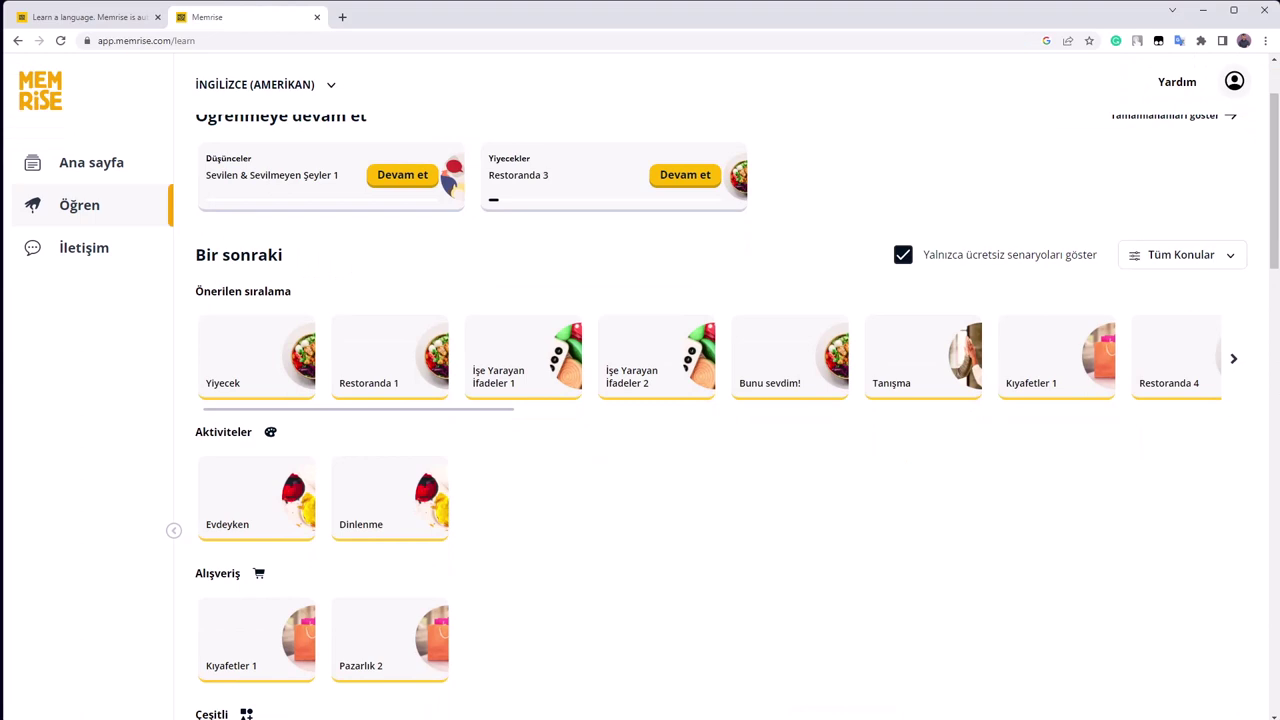
scroll(720, 400, "down", 4)
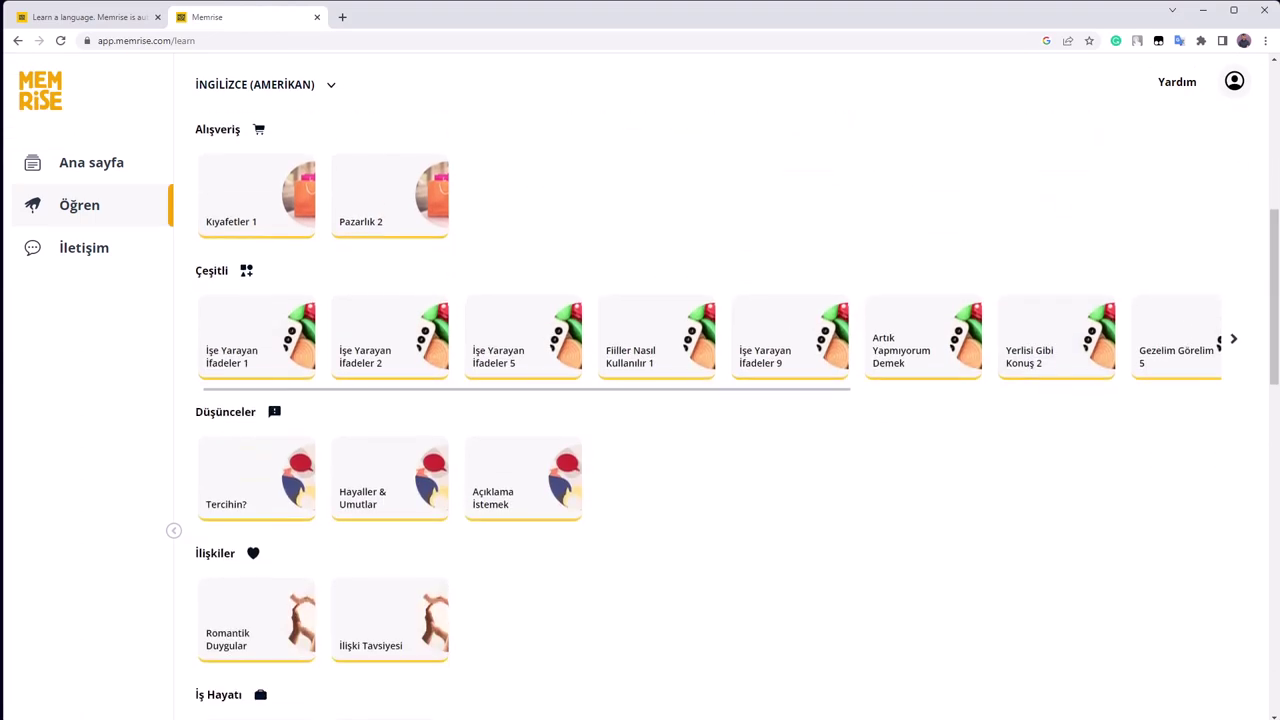
scroll(272, 398, "down", 3)
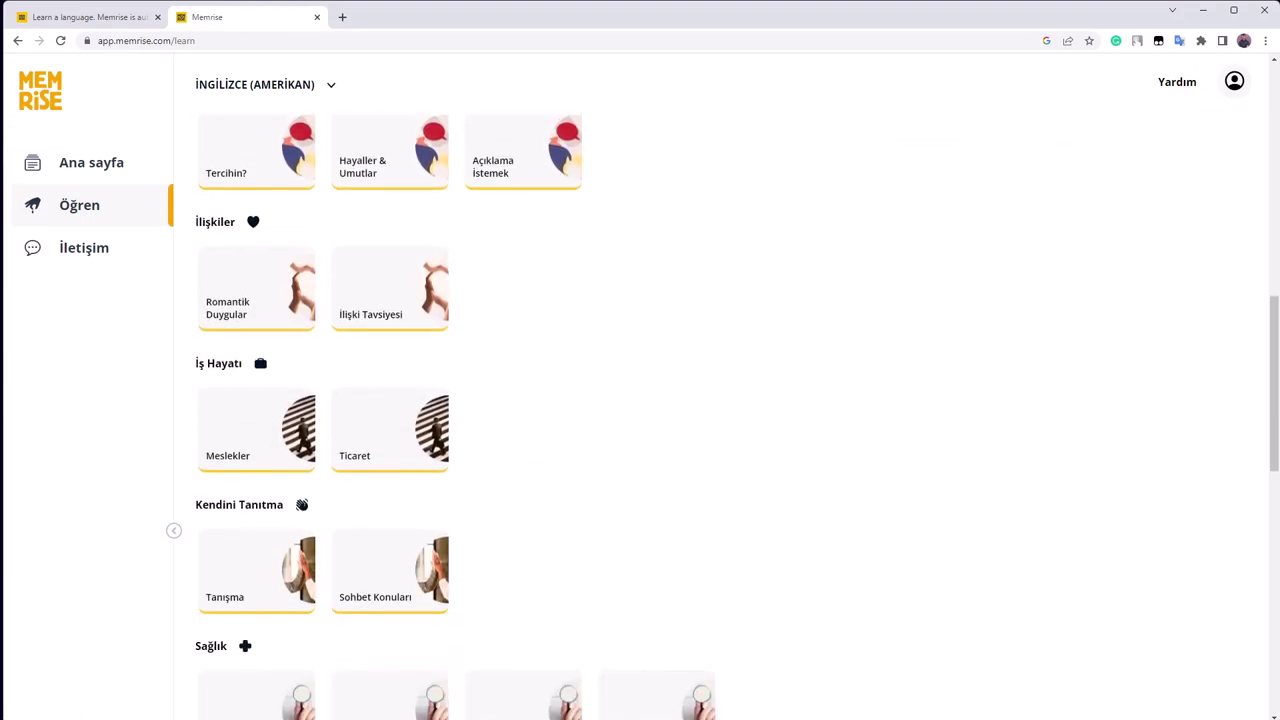
scroll(737, 417, "down", 3)
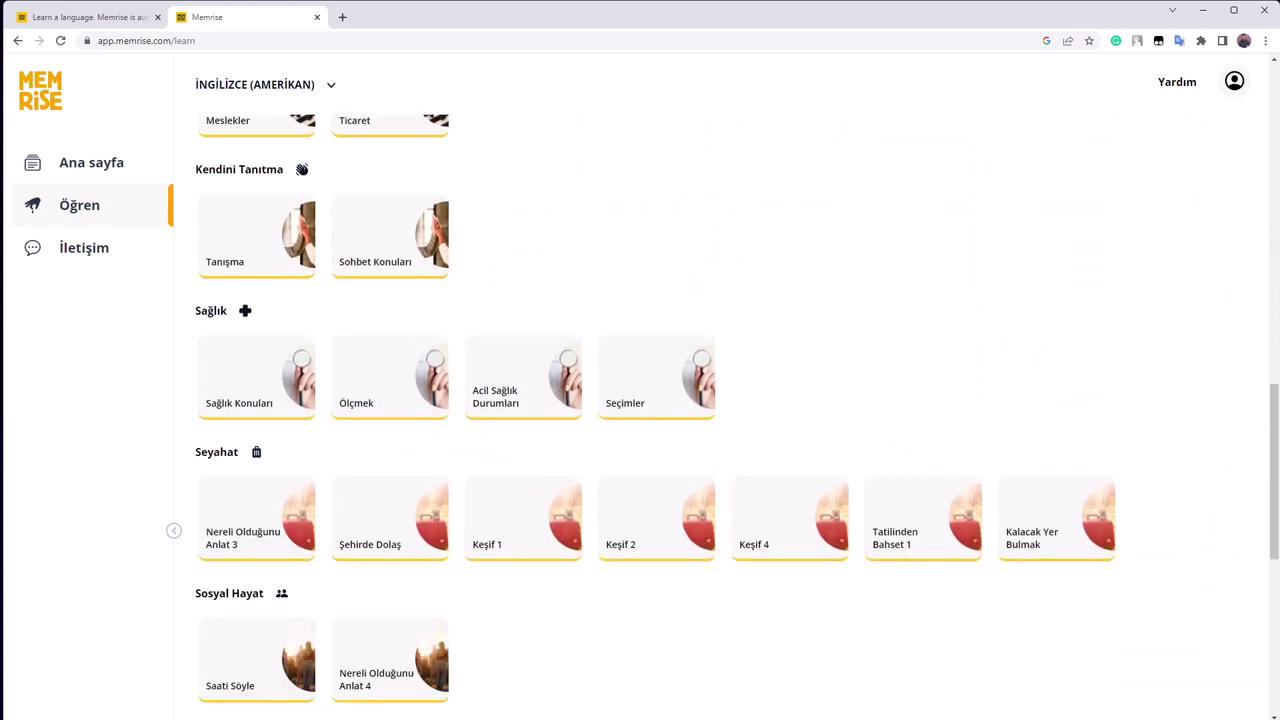
scroll(720, 400, "up", 11)
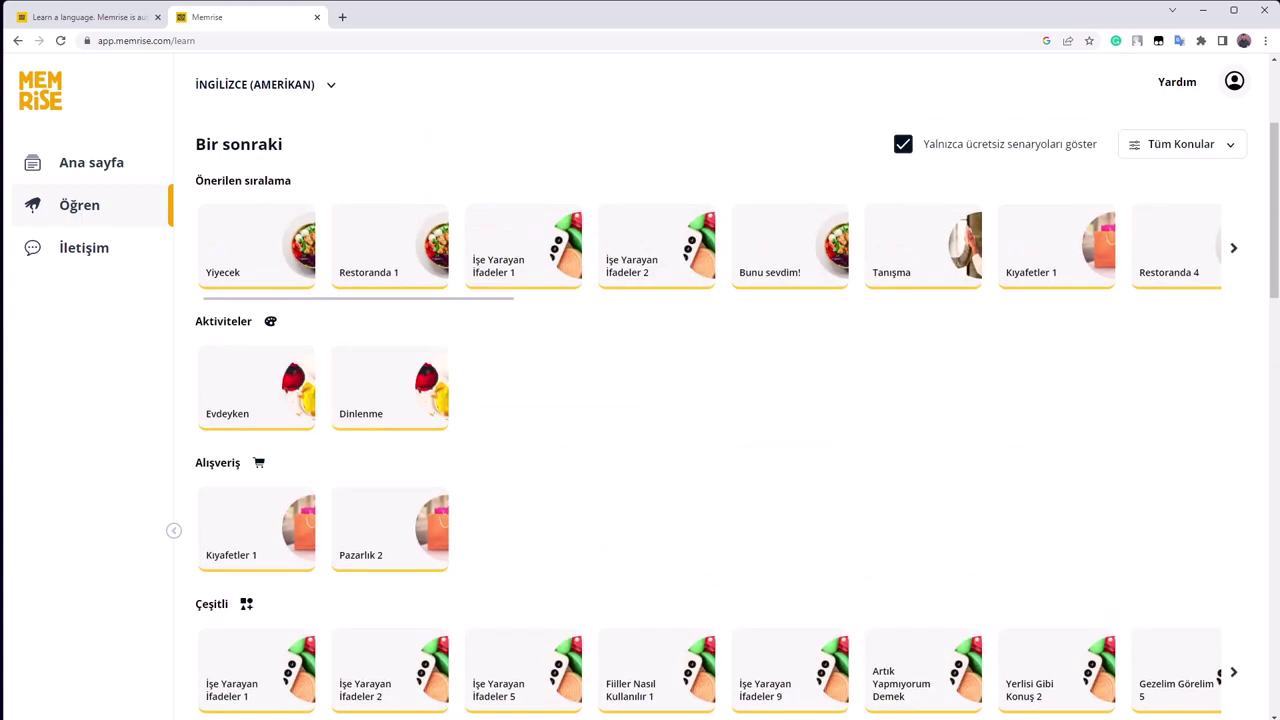
scroll(720, 400, "up", 2)
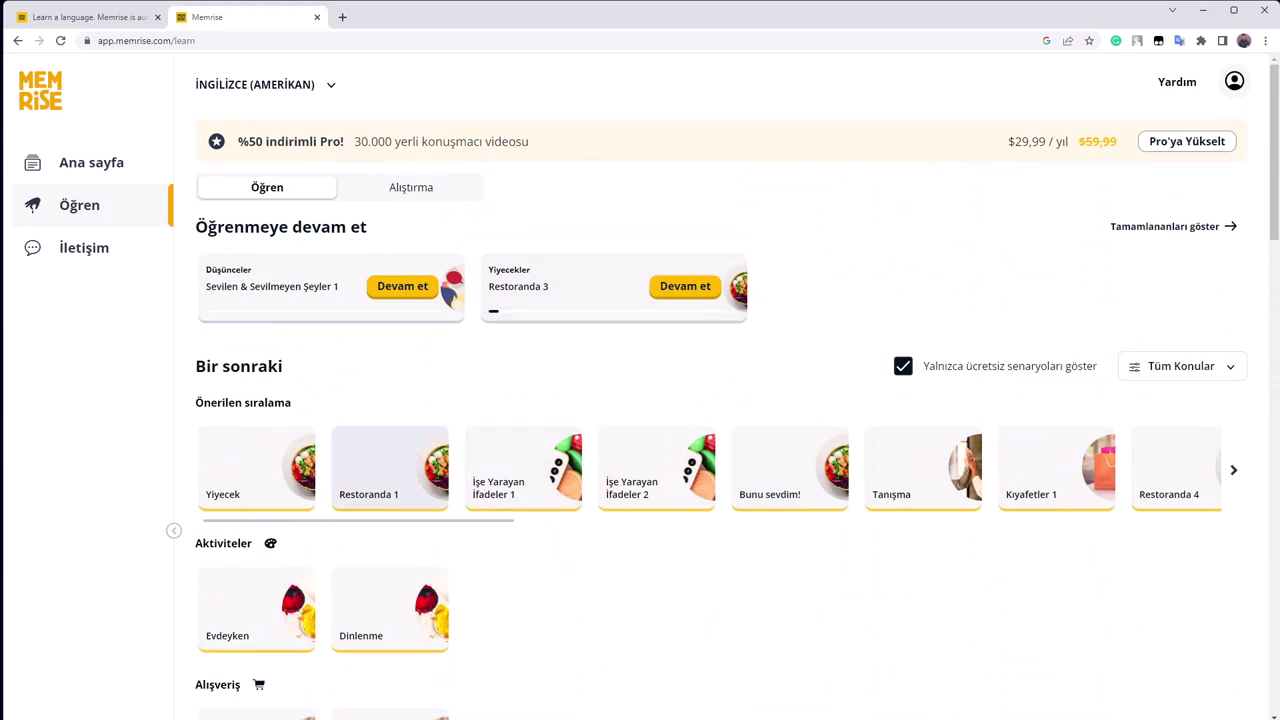
- Start learning the Restoranda 1 scenario, continue past its first word and answer the listening question with "a restaurant"
left_click(390, 465)
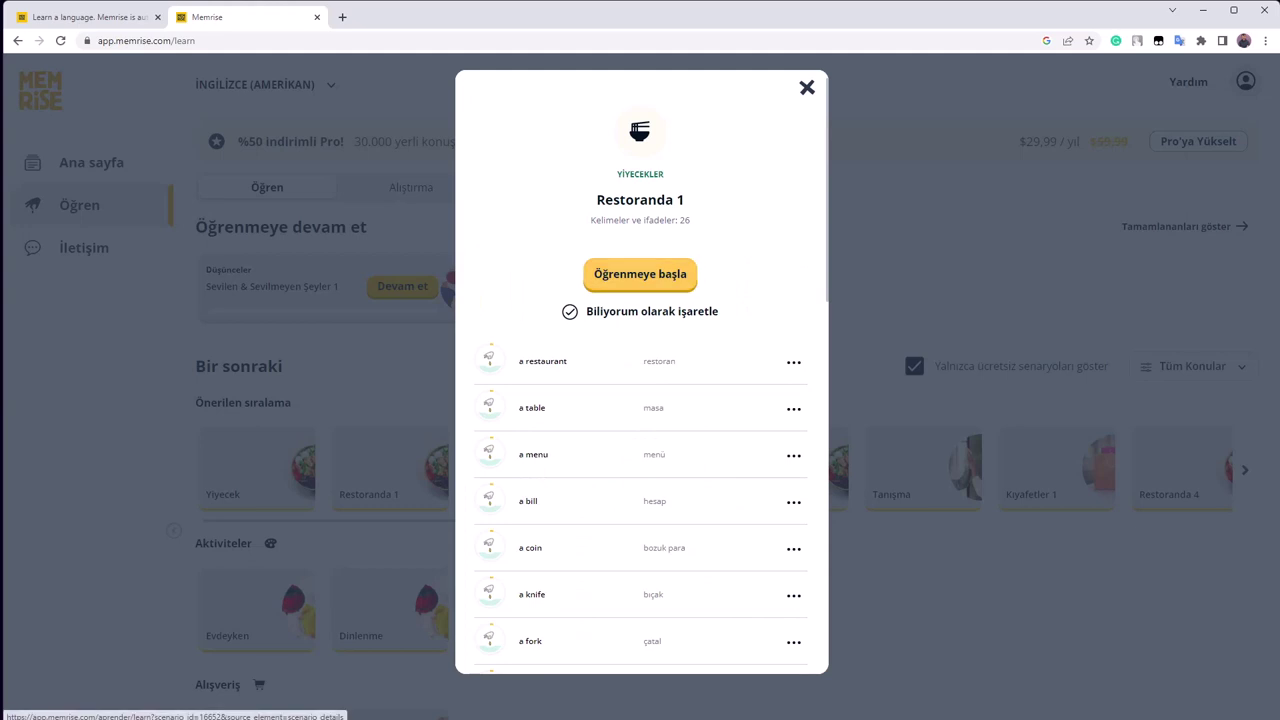
left_click(640, 274)
left_click(866, 163)
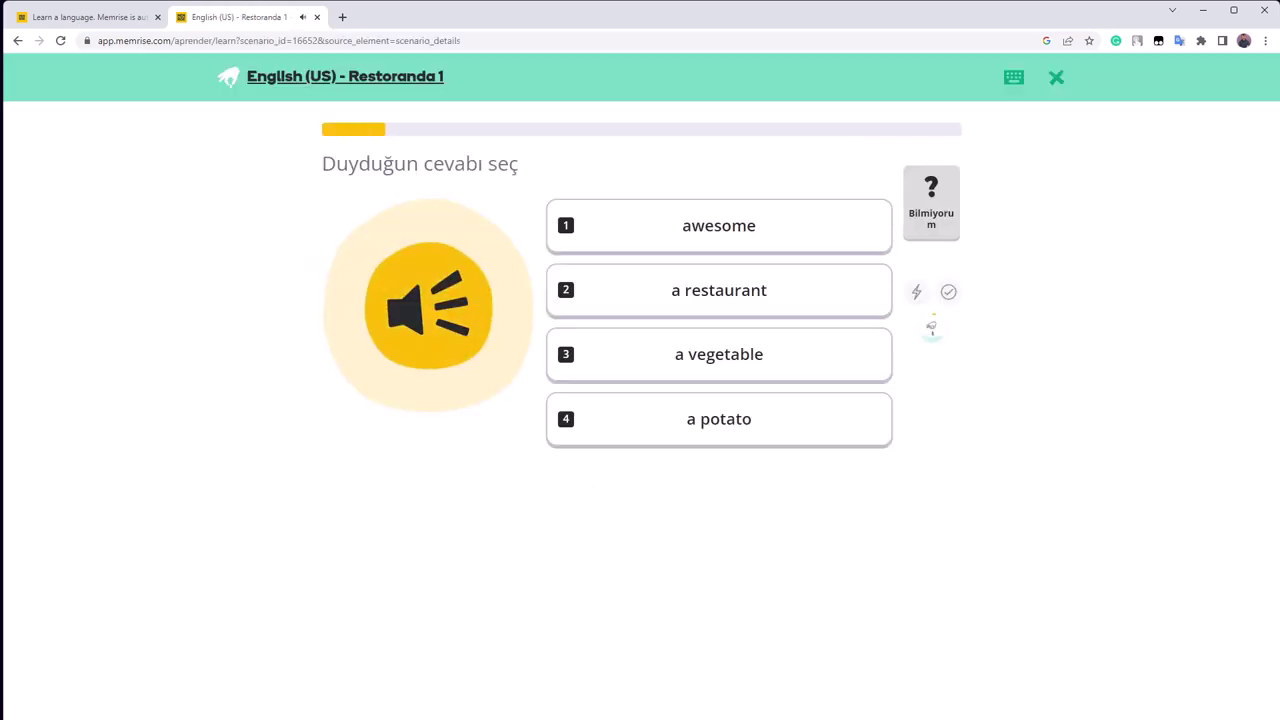
key("2")
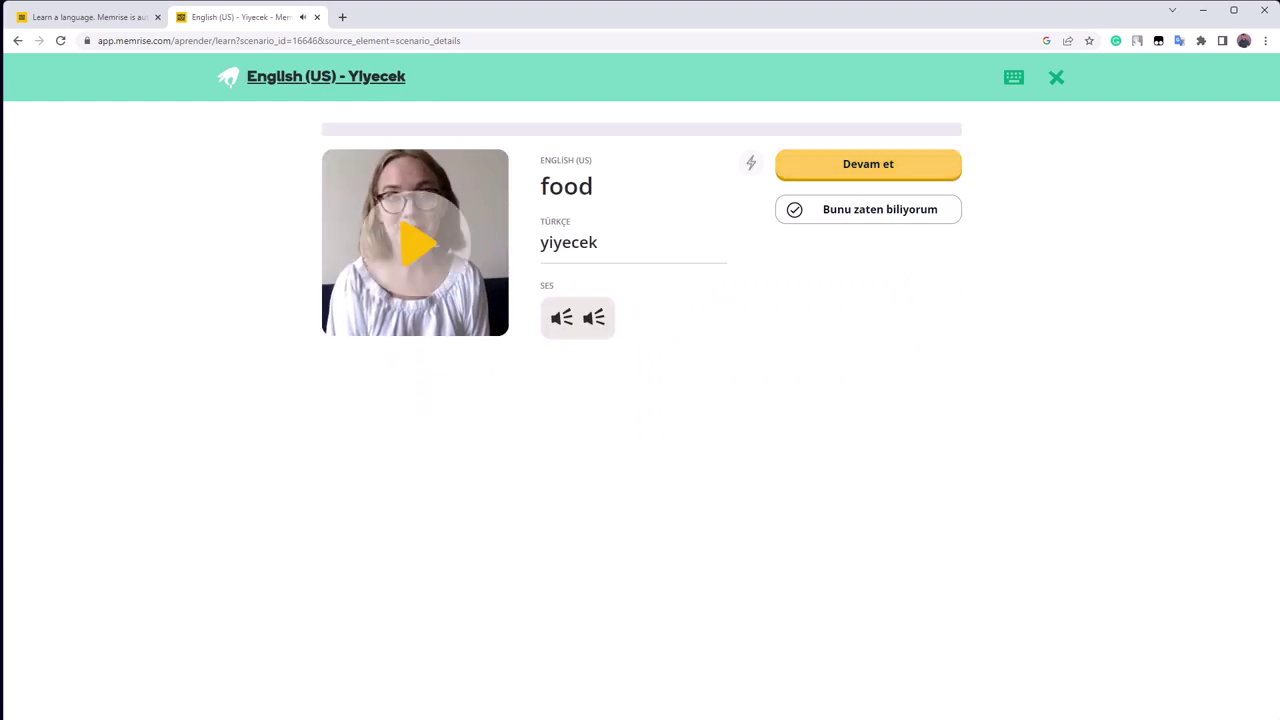
- In the Yiyecek lesson, continue past "food" and "a meal" and answer the video question with "food"
left_click(868, 164)
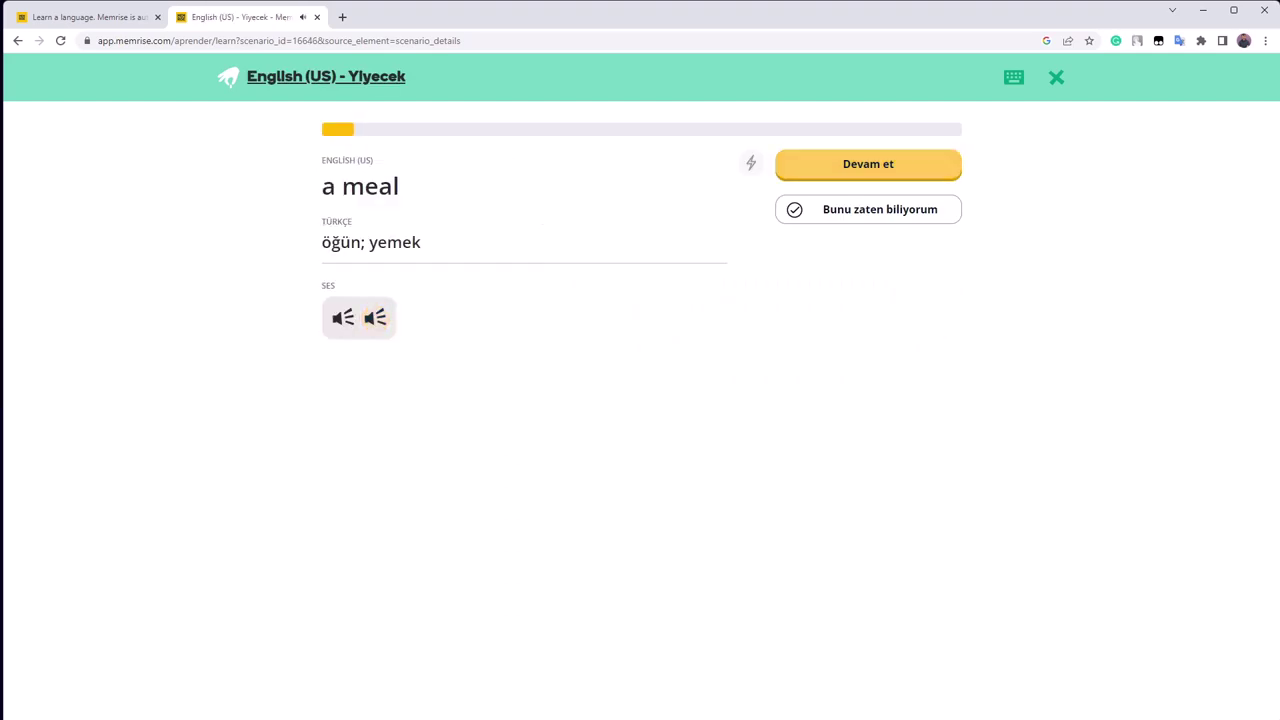
key("Return")
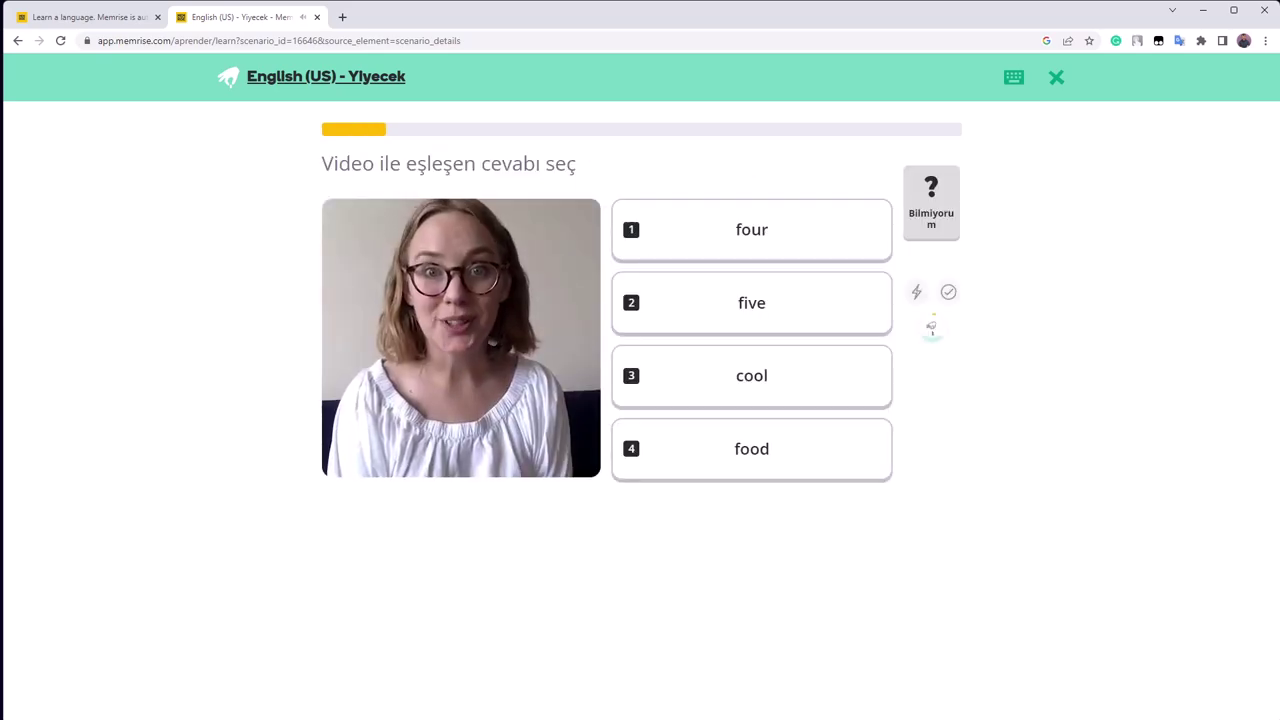
key("4")
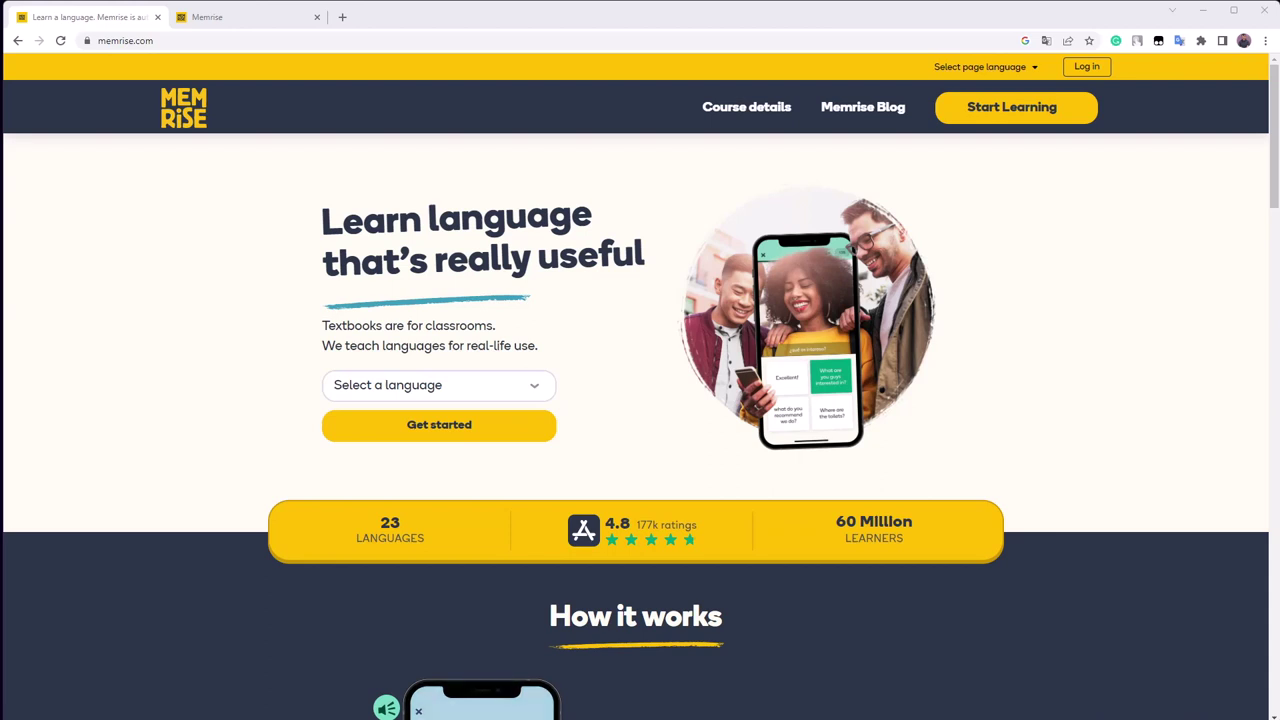
- Review the How it works and Why Memrise? sections on the Memrise homepage
scroll(640, 425, "down", 4)
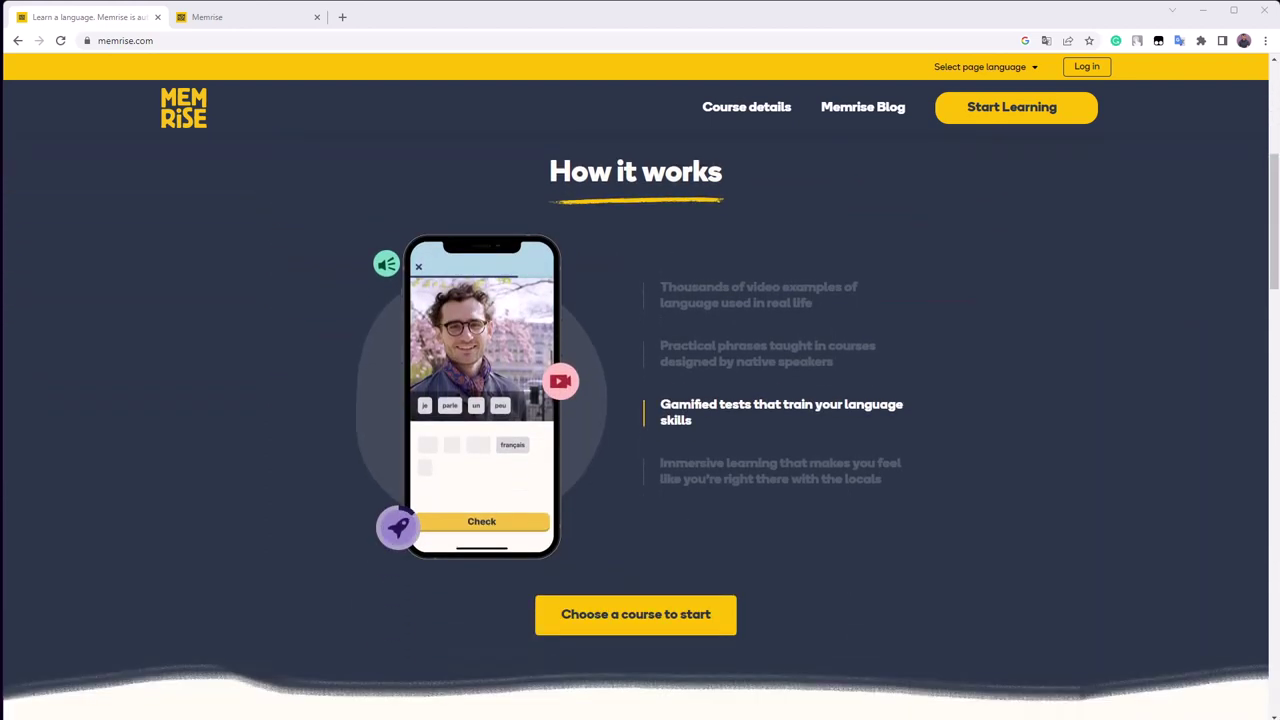
scroll(640, 425, "down", 4)
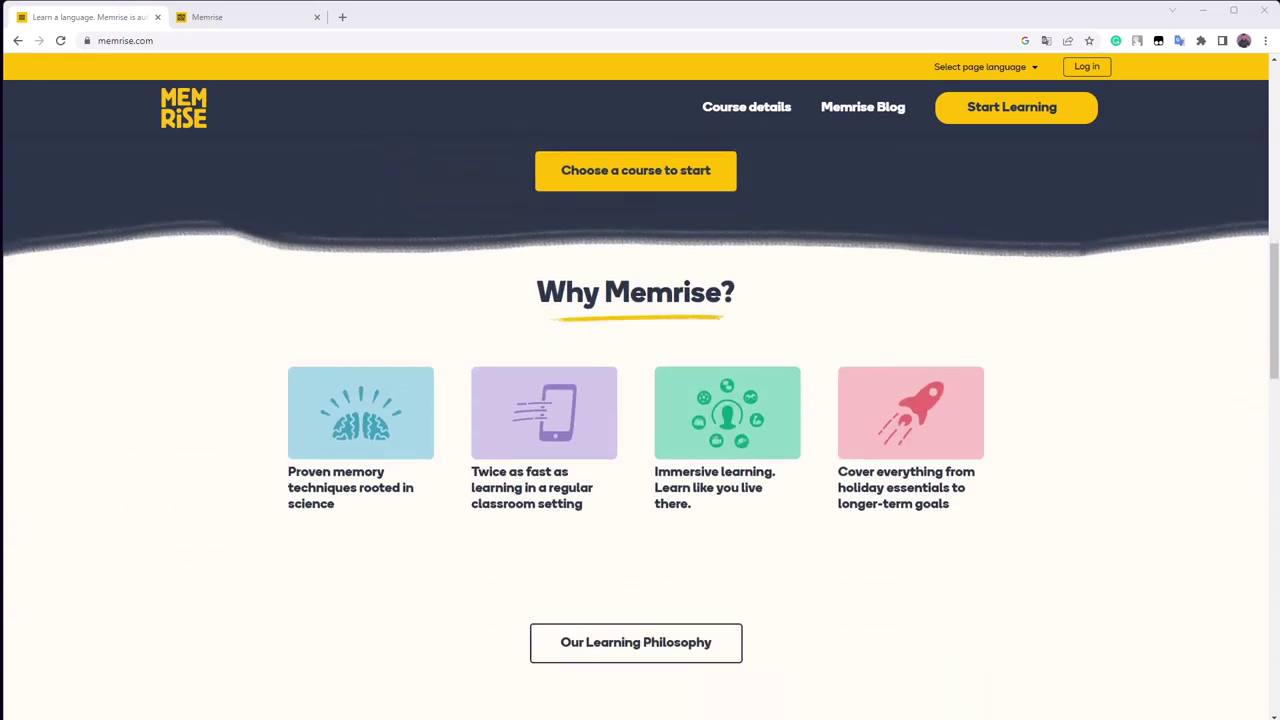
scroll(640, 425, "down", 1)
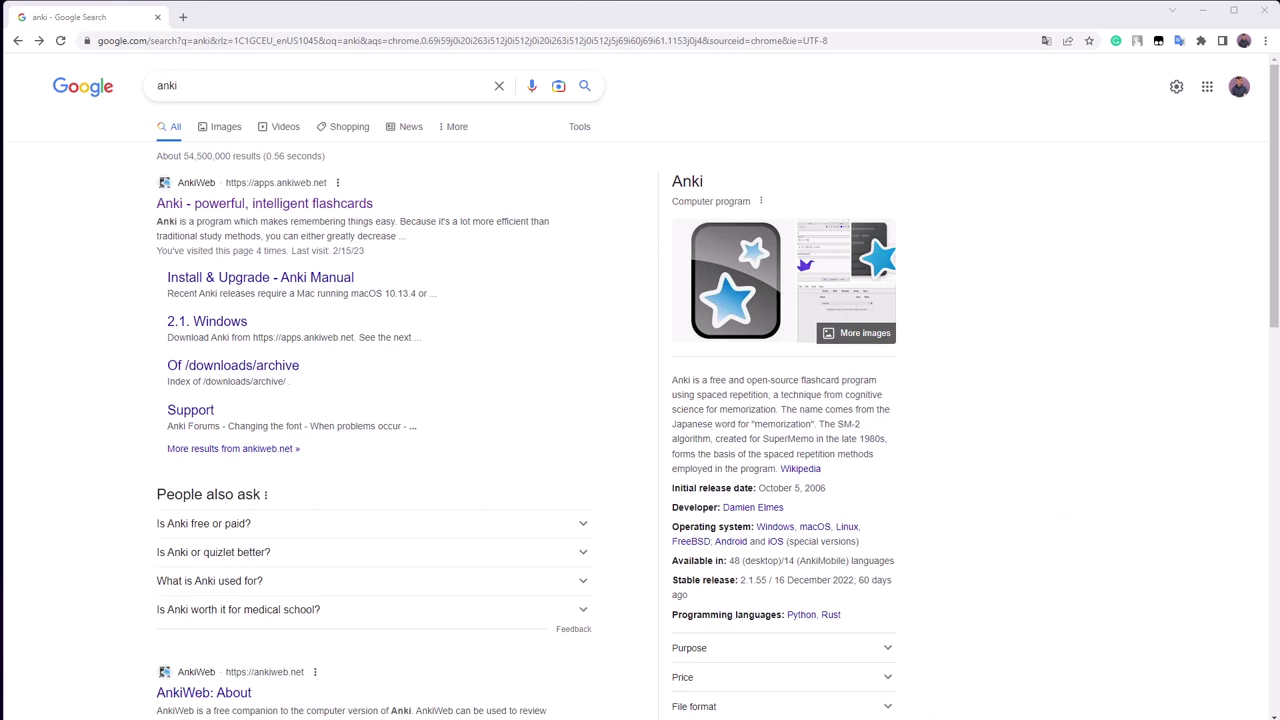
- Visit the official Anki website from the search results and view its download options for Windows
left_click(264, 203)
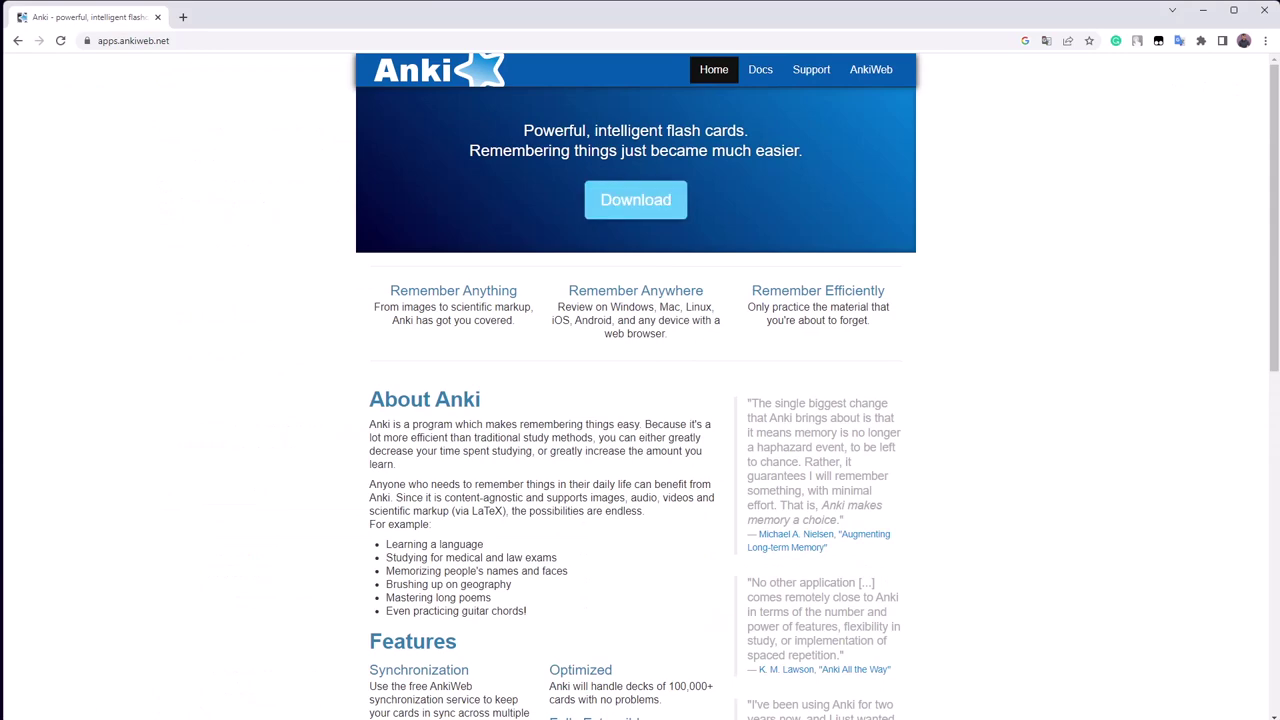
left_click(635, 199)
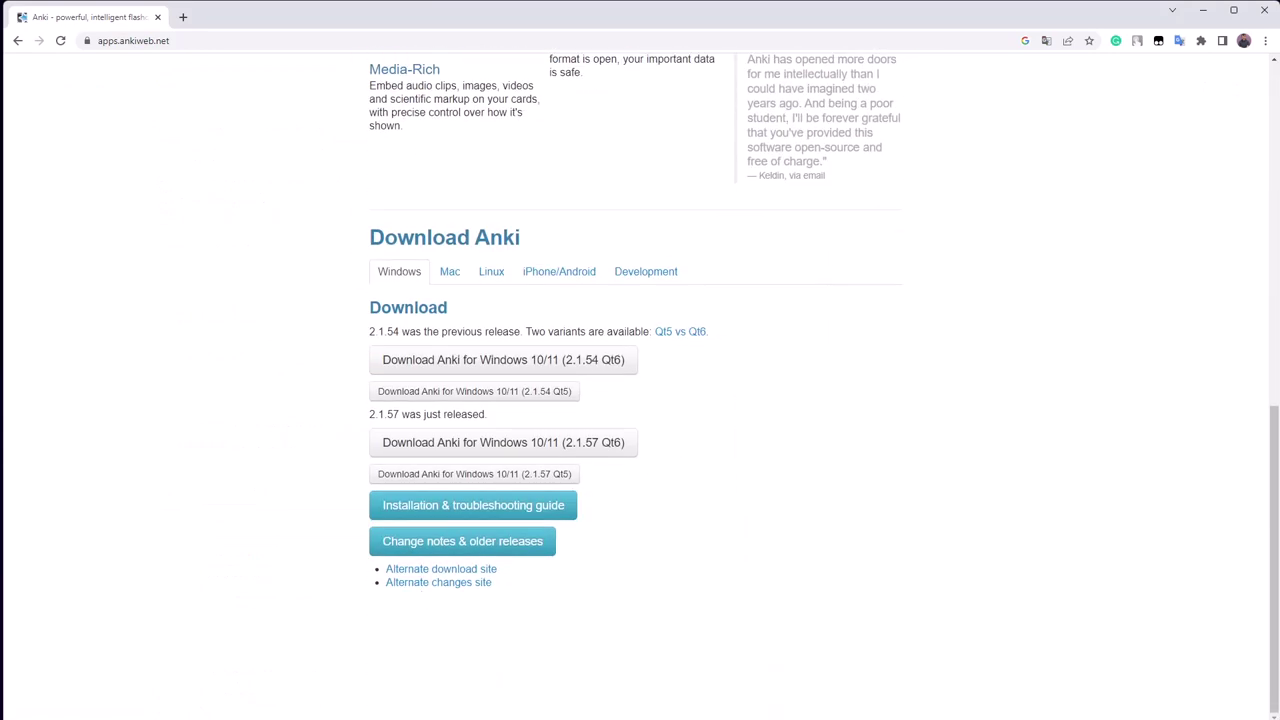
scroll(503, 359, "up", 10)
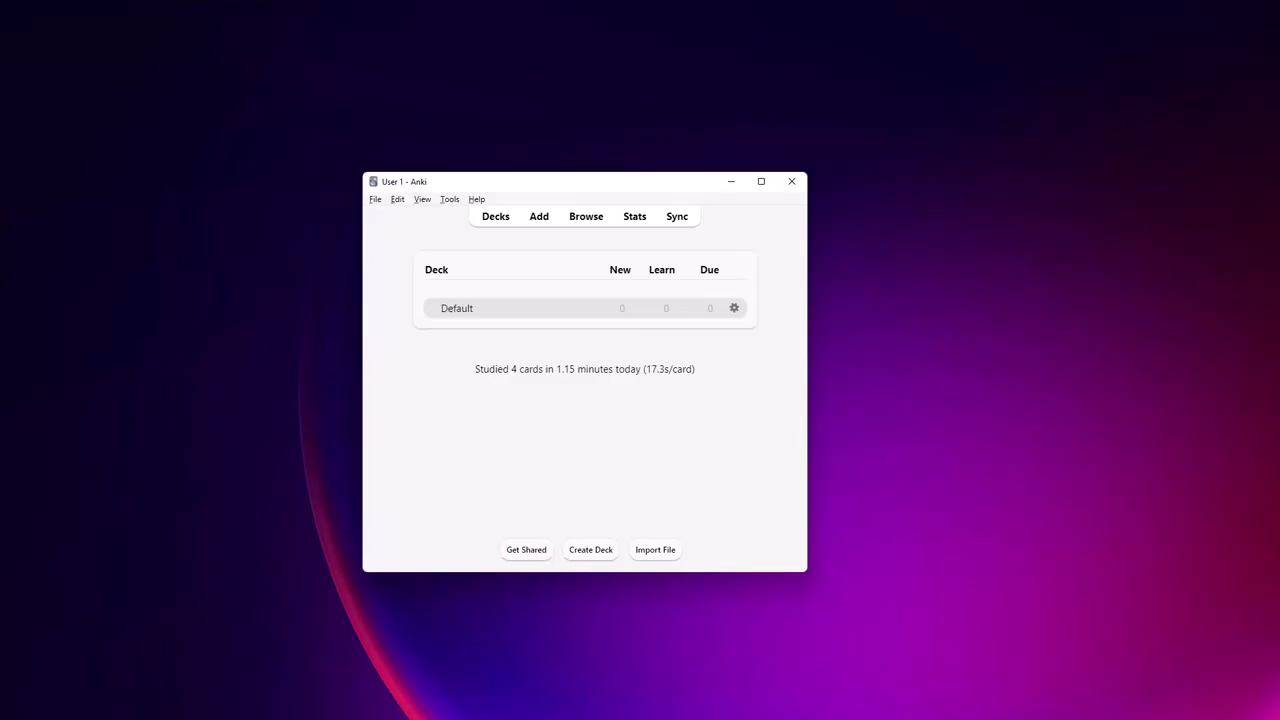
- Switch to Anki, view the form for adding a Basic note to the Default deck and close it
key("a")
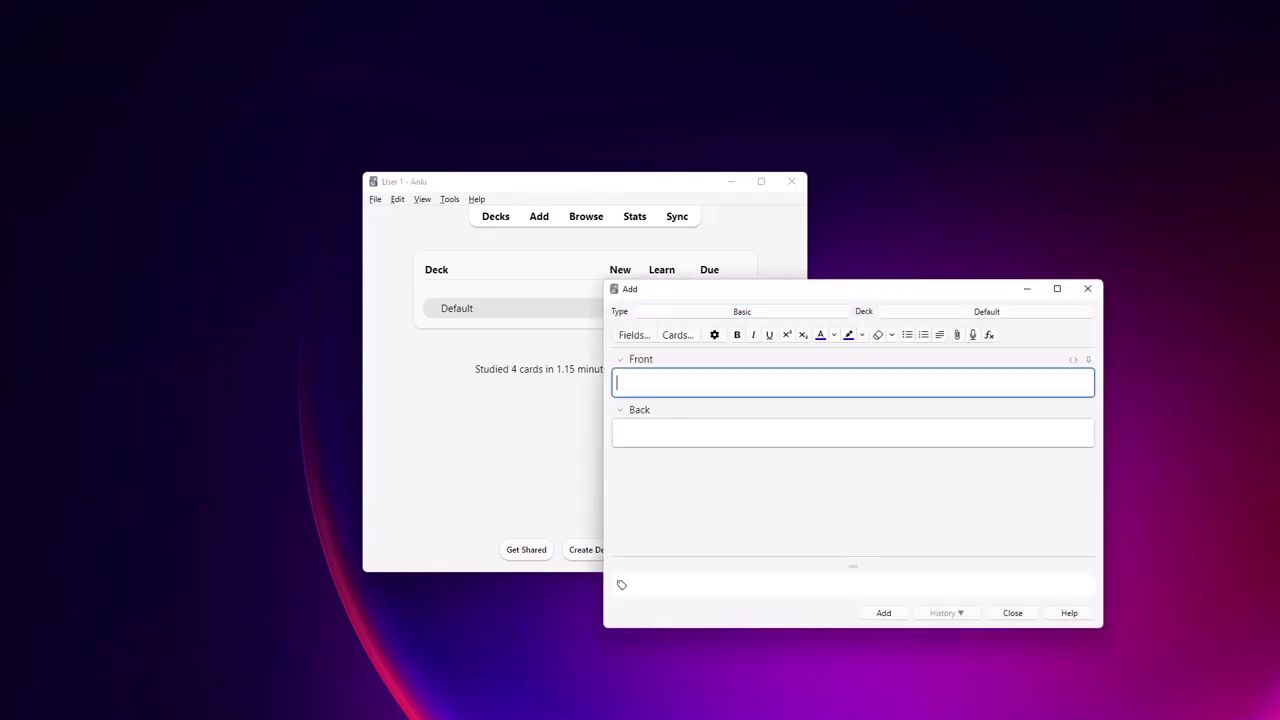
left_click(1088, 288)
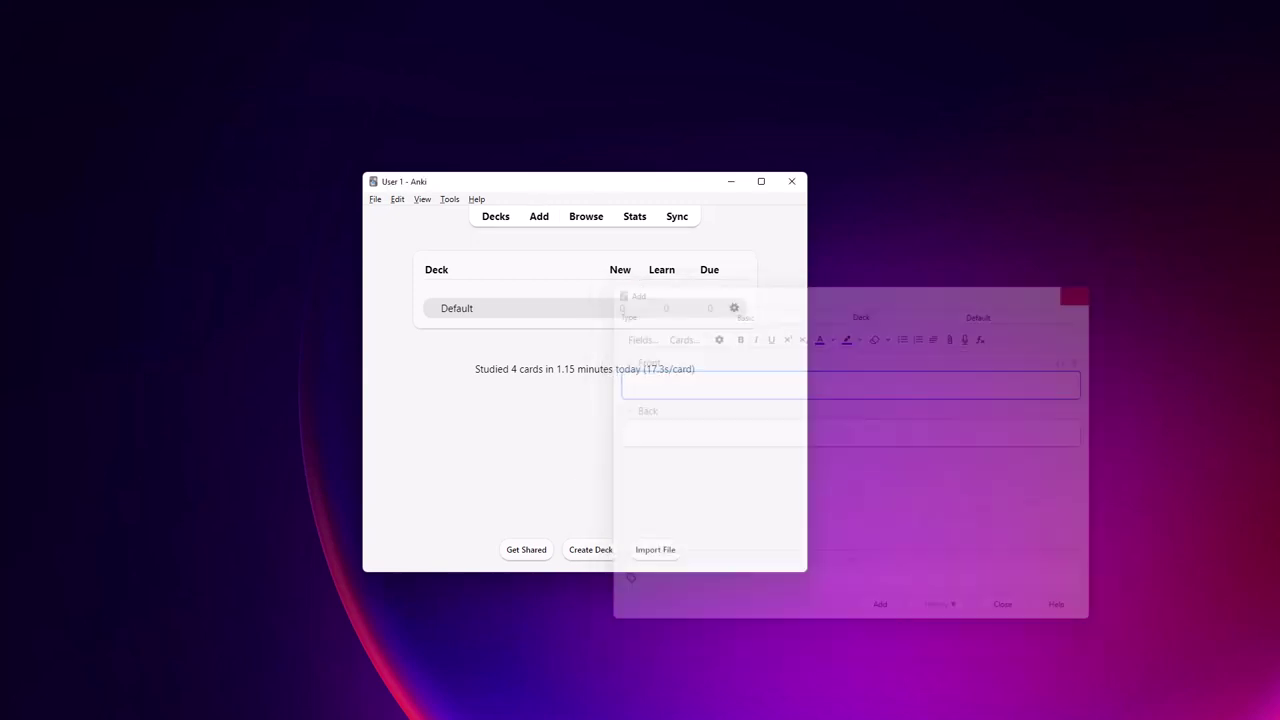
- Import the "Saved translations - Saved translations" file from the Desktop into Anki and close the import report
key("alt+f")
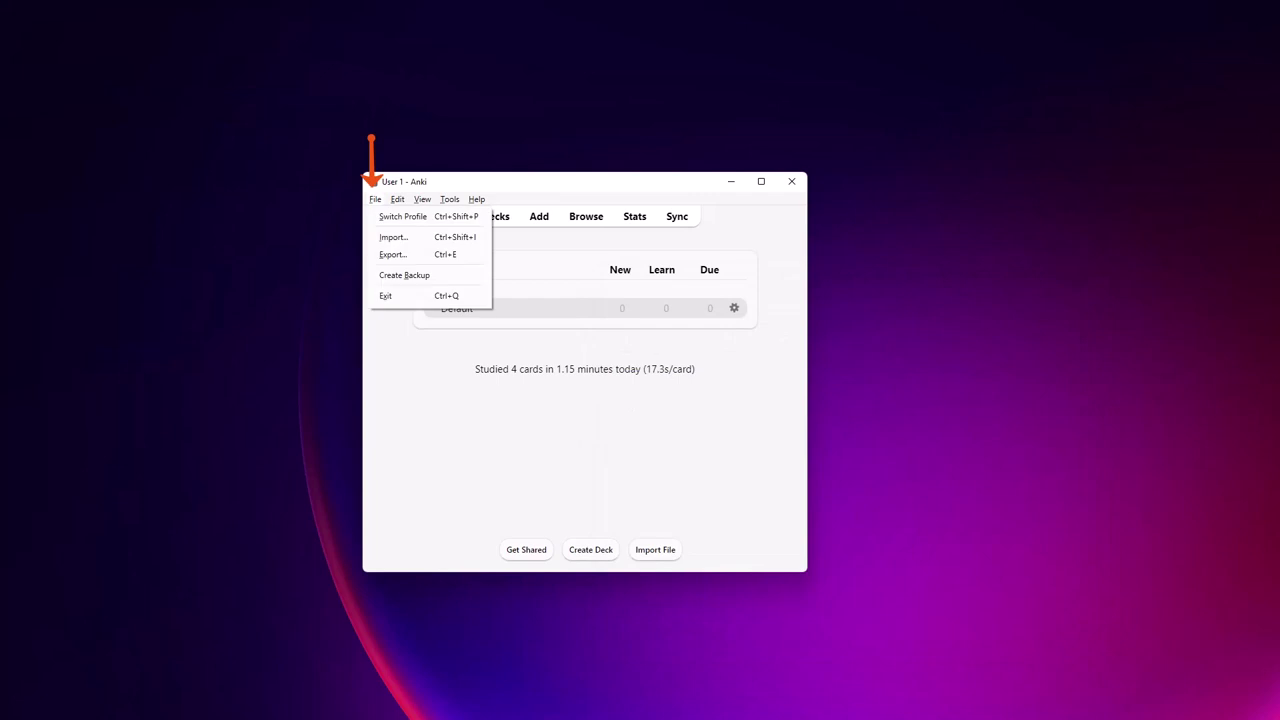
key("Down")
key("Return")
left_click(957, 316)
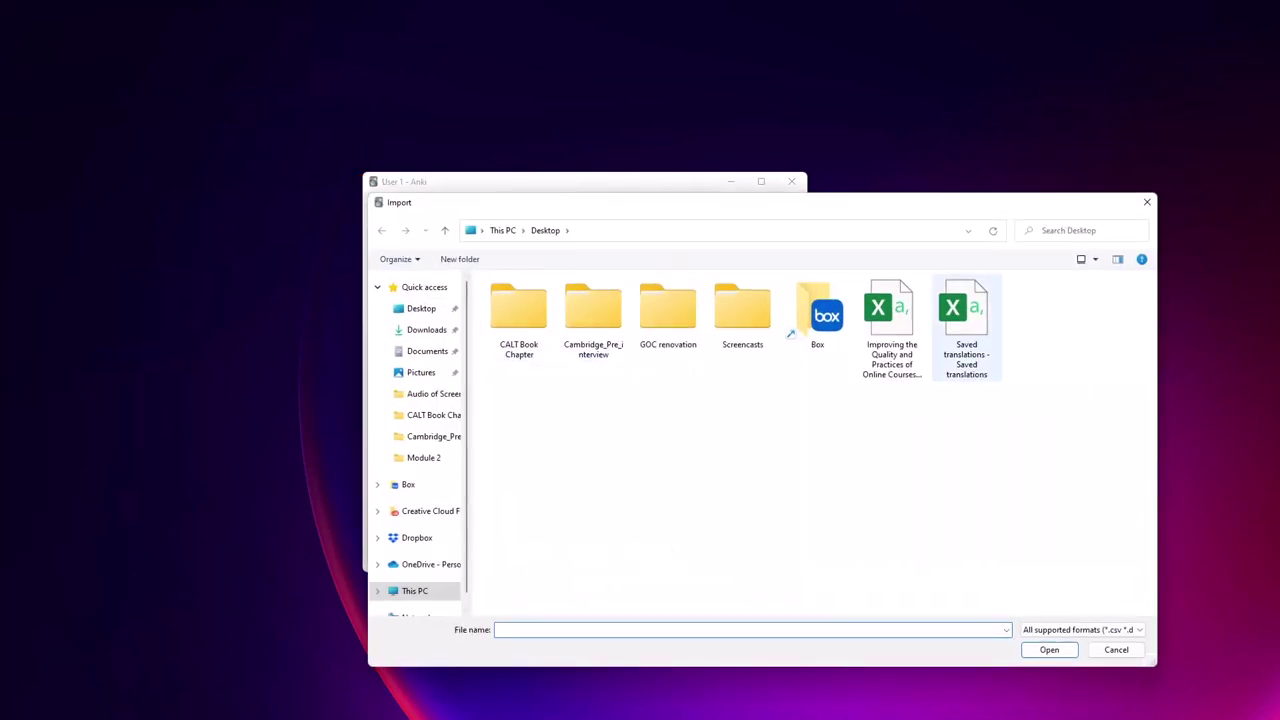
key("Return")
key("Return")
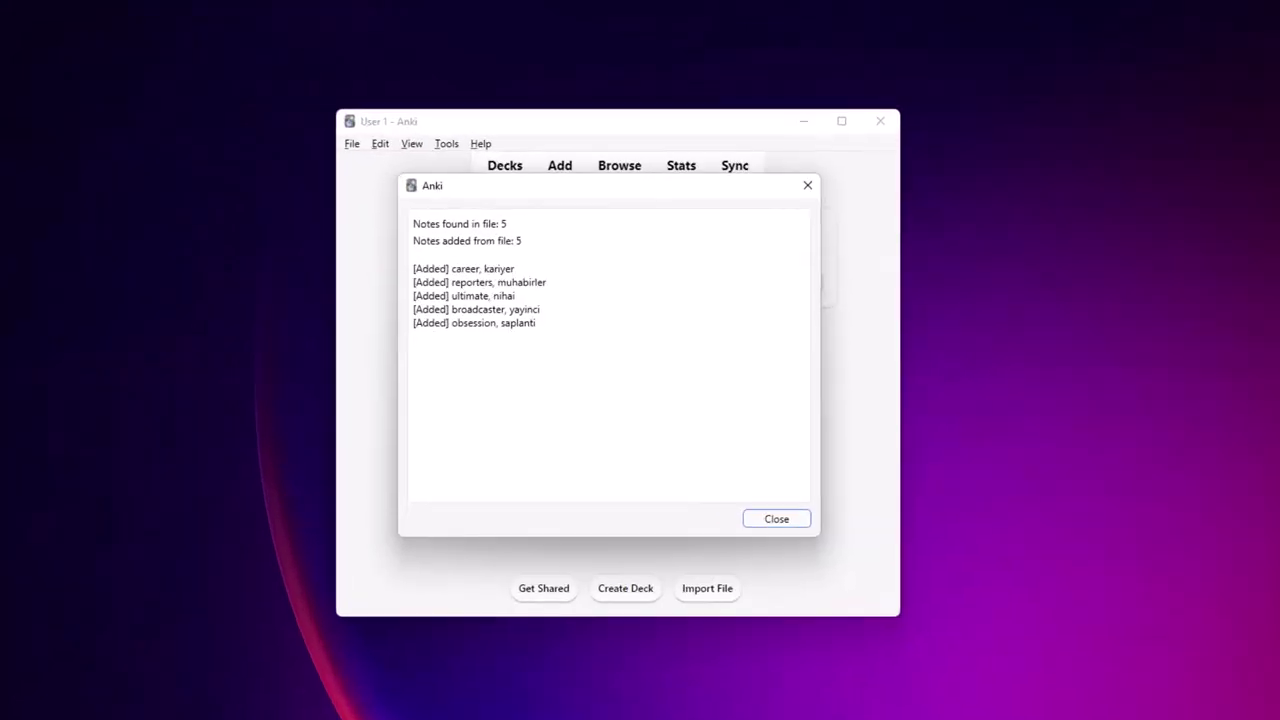
key("Escape")
- Rename the Default deck as "My new vocabulary"
left_click(834, 271)
left_click(874, 277)
type("My new vocabulary")
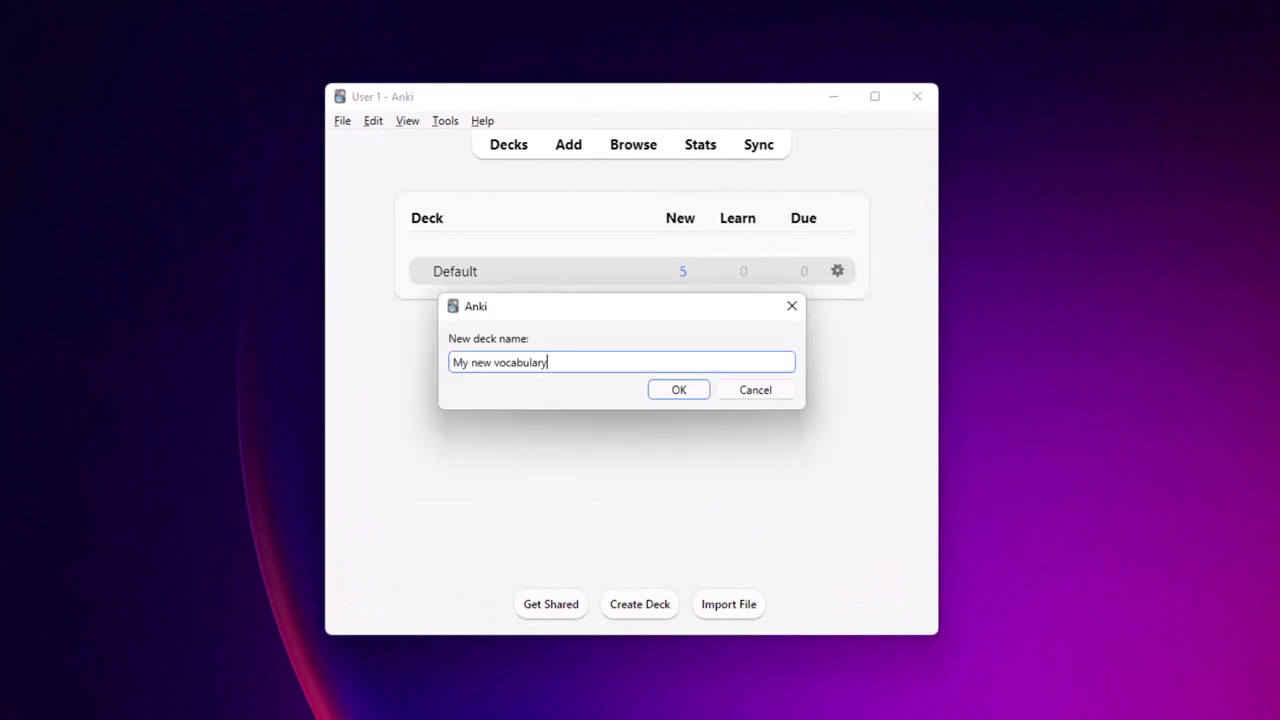
key("Return")
- Study the "My new vocabulary" deck, revealing and grading the first three cards, and reveal the answer for "broadcaster"
left_click(491, 271)
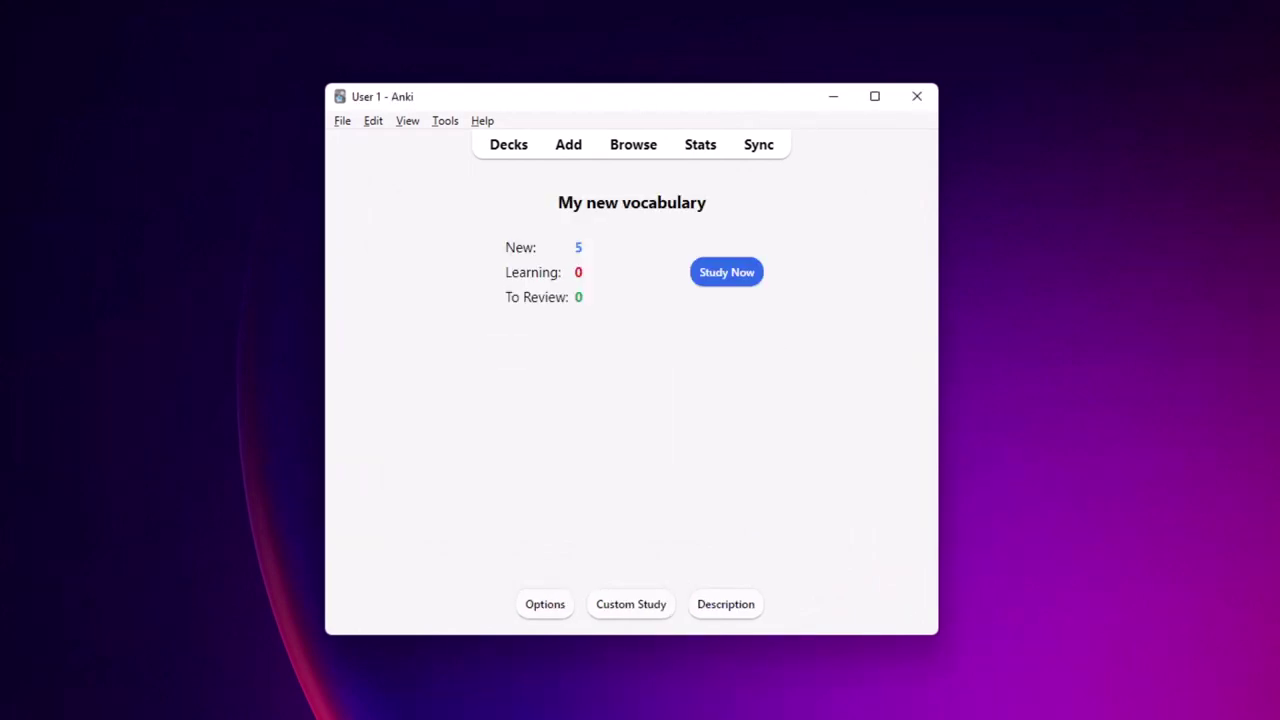
left_click(726, 271)
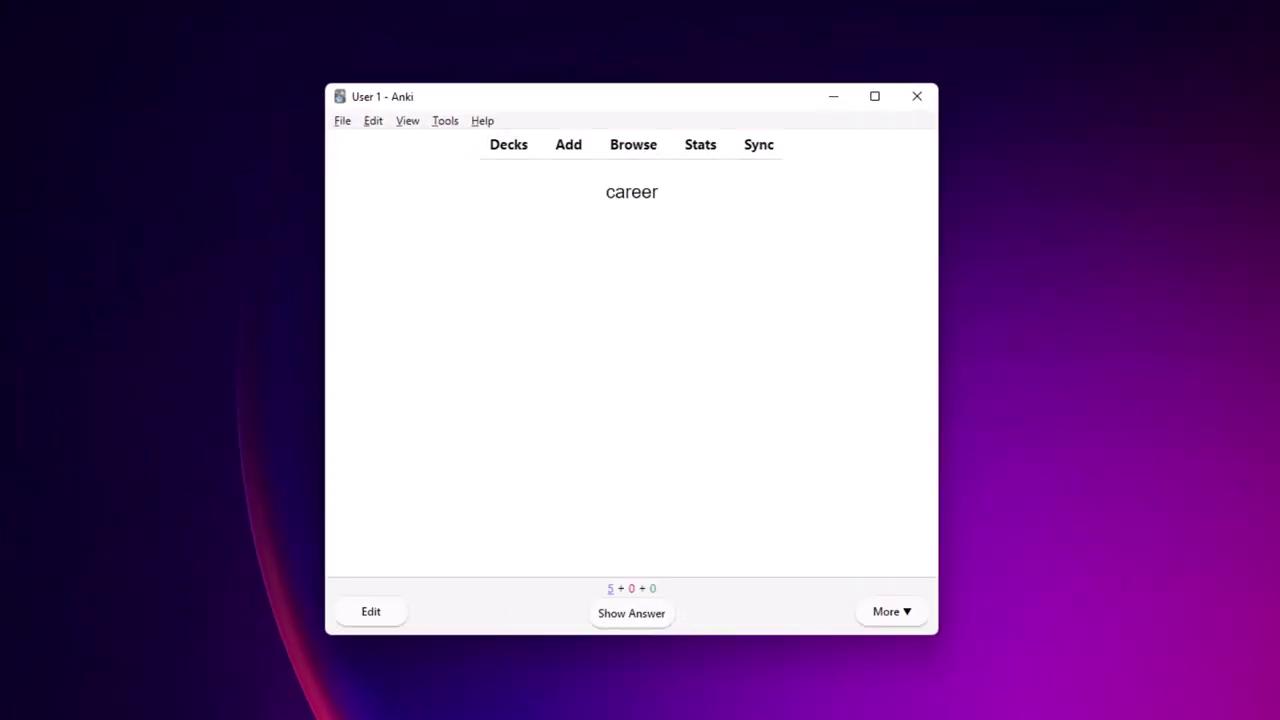
key("space")
key("space")
key("space")
key("space")
key("space")
key("space")
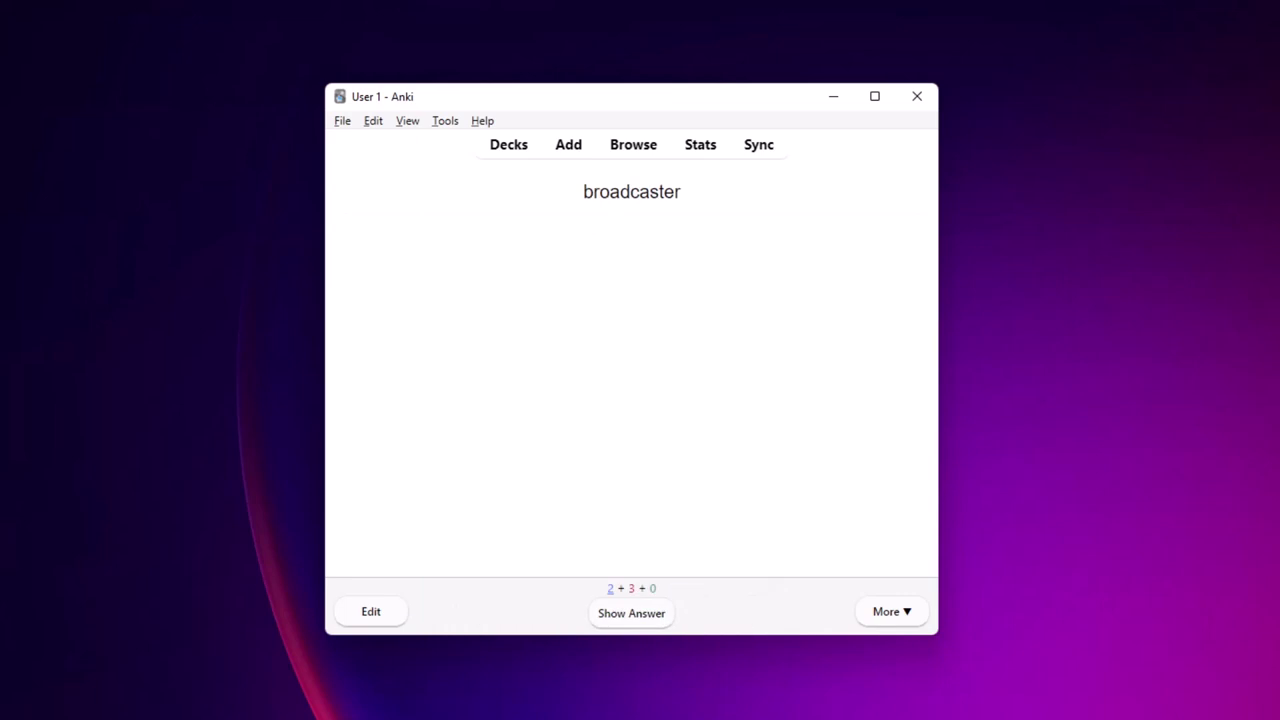
key("space")
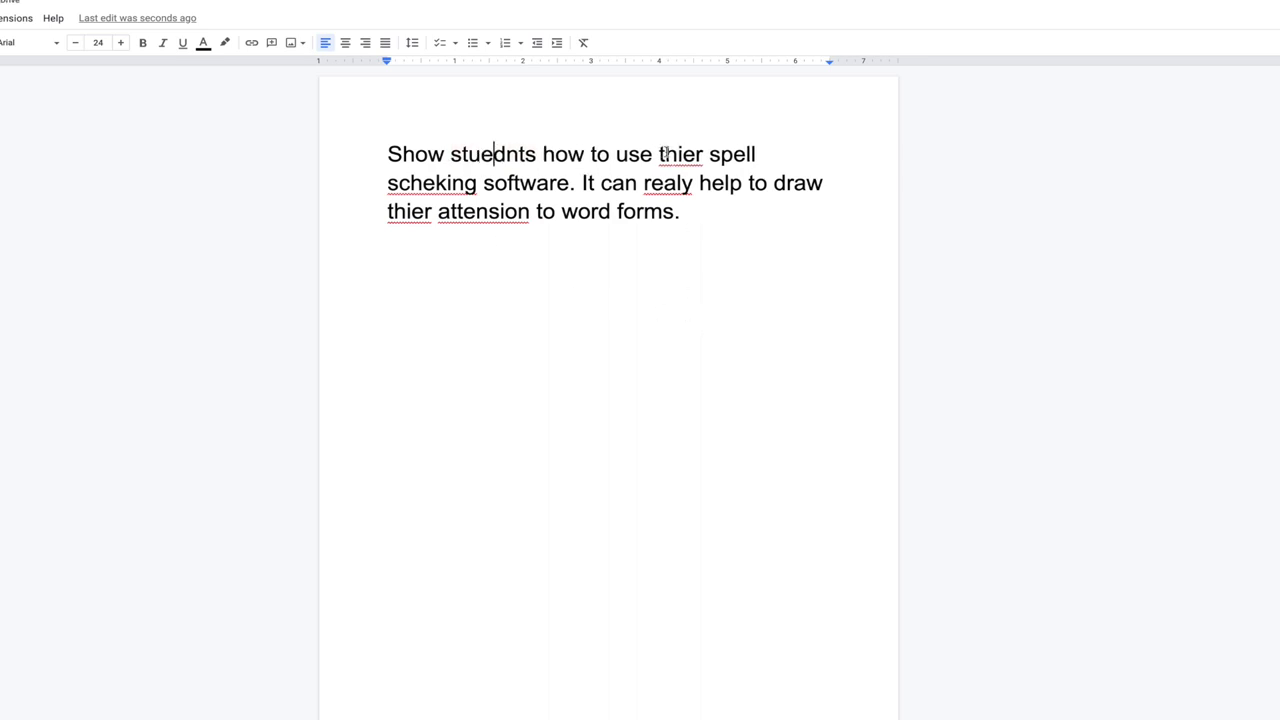
- Correct the first "thier" to "their" and "scheking" to "checking" in the document's text
left_click_drag(694, 155, 677, 155)
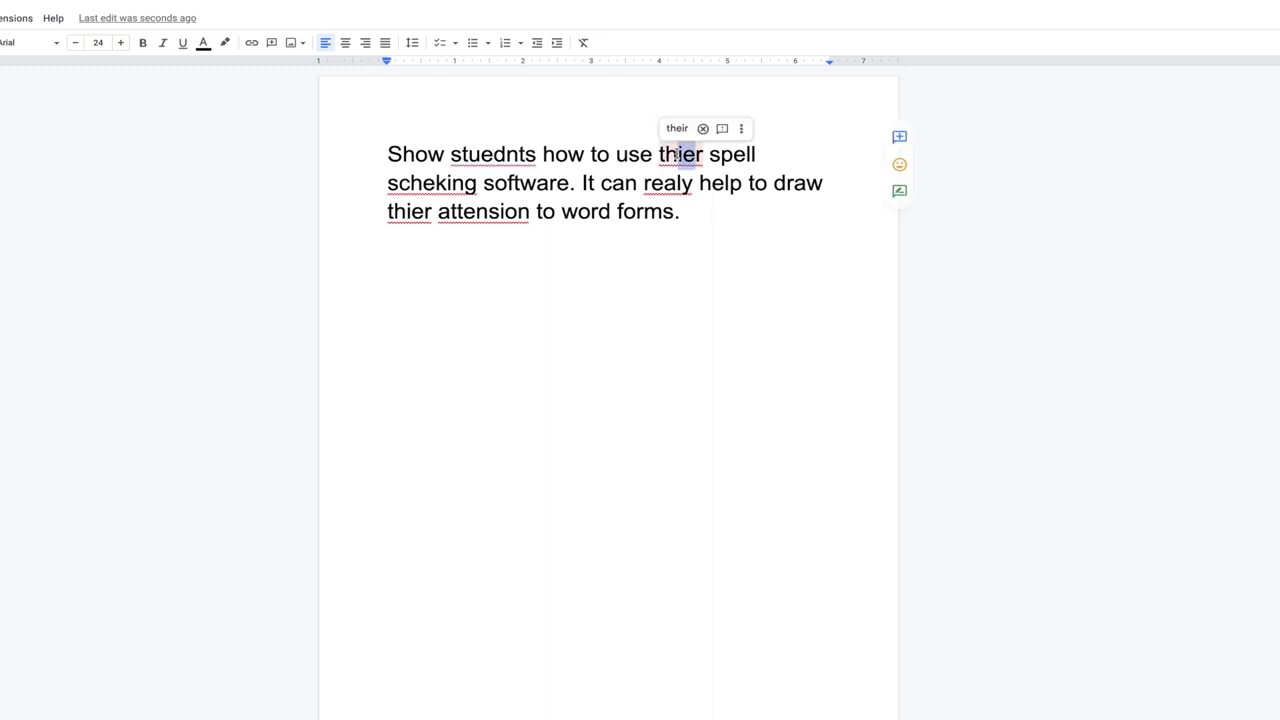
type("ei")
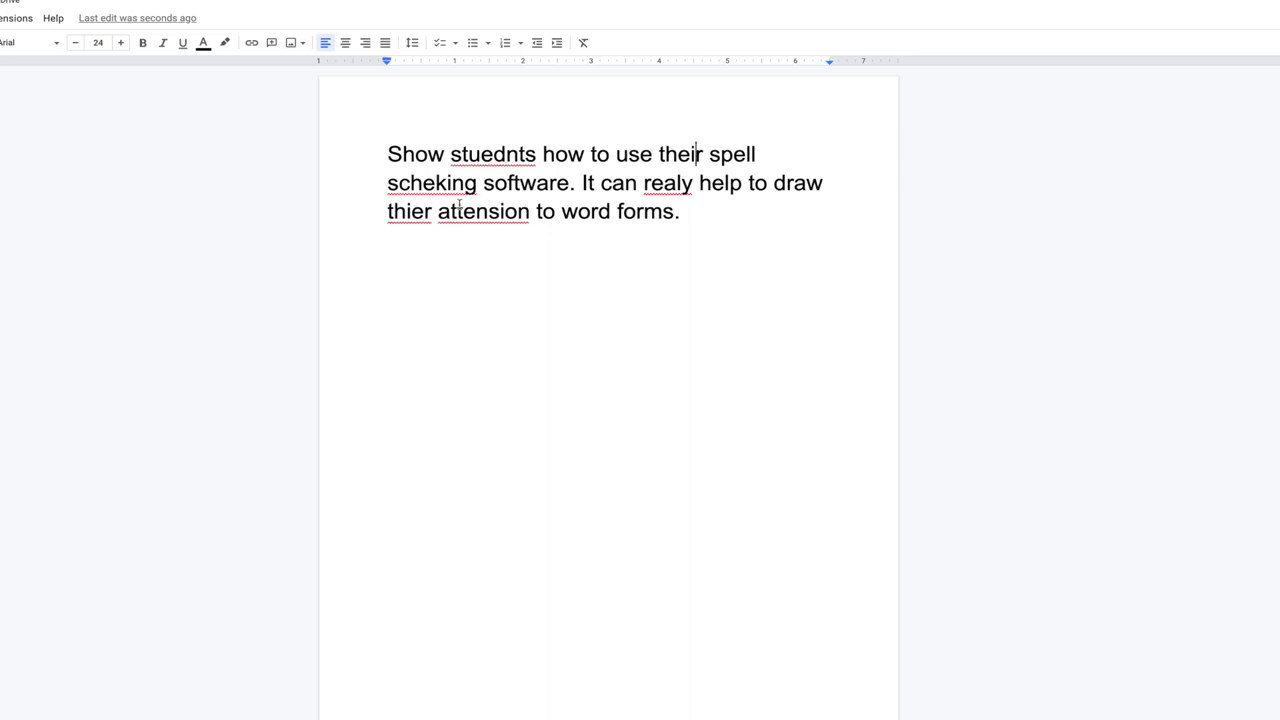
left_click(394, 183)
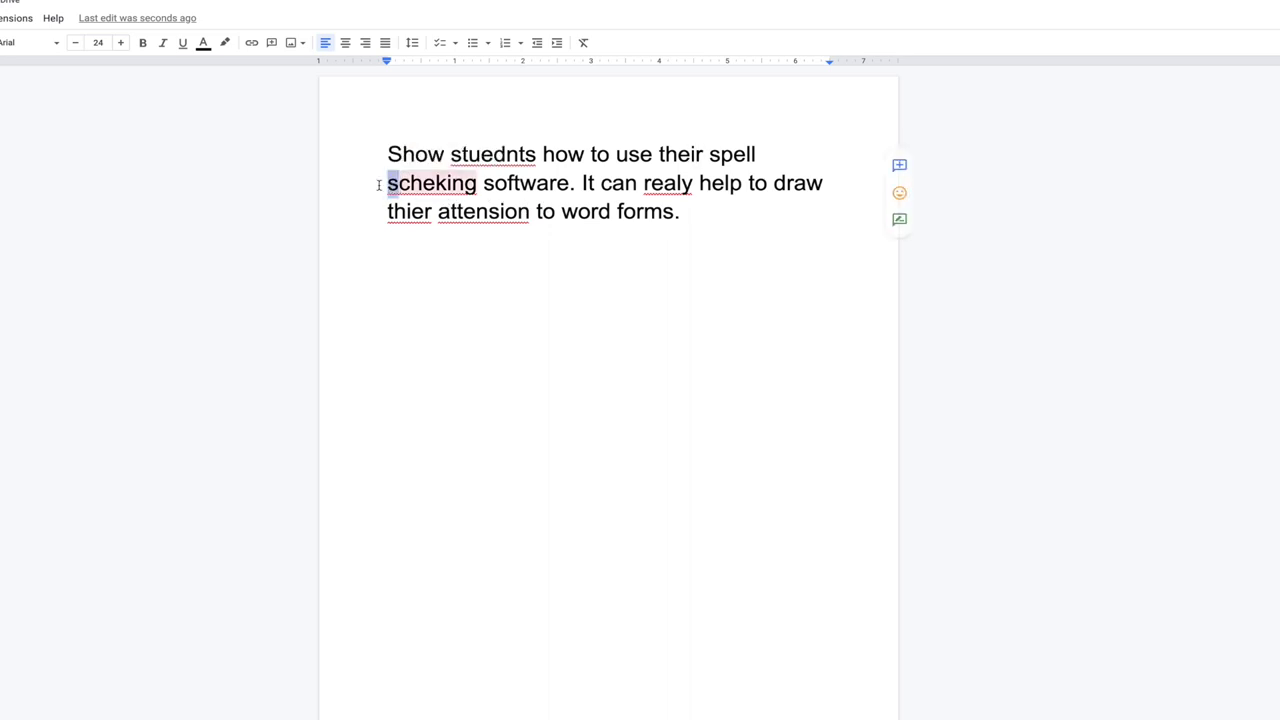
key("BackSpace")
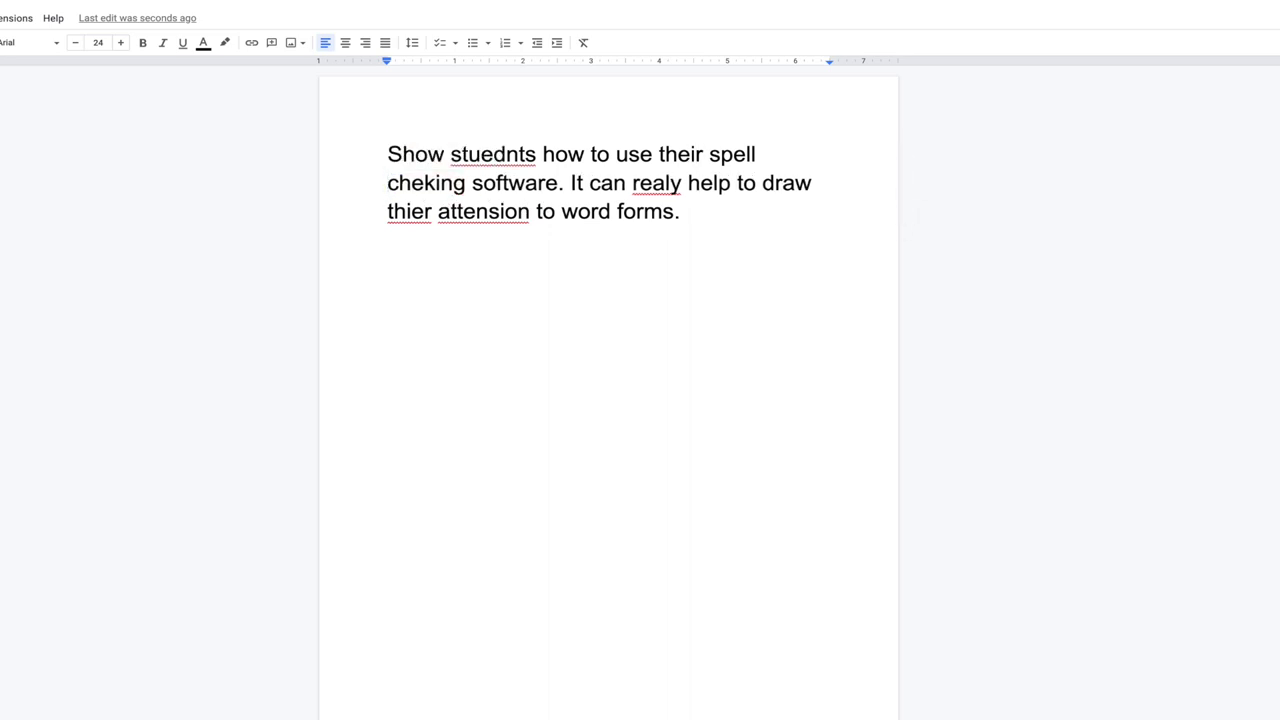
left_click(421, 182)
type("c")
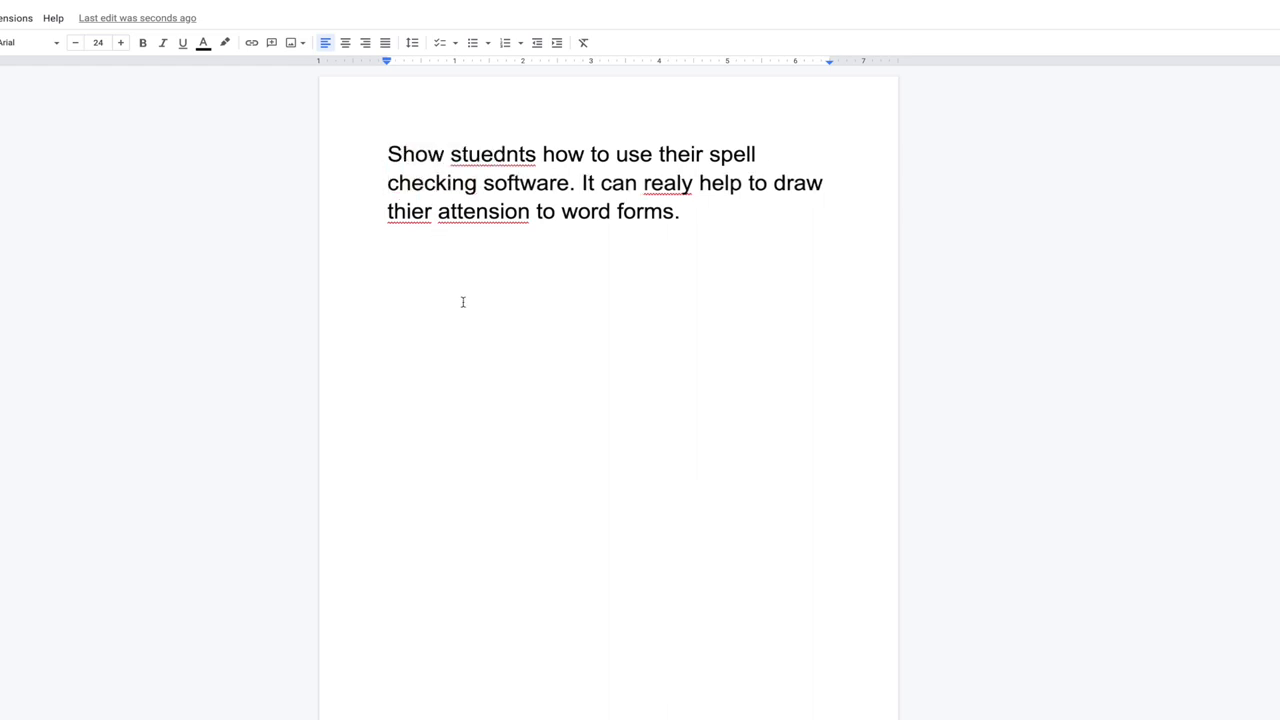
- Correct "realy" to "really" and the remaining "thier" to "their" in the second sentence
left_click(679, 174)
type("l")
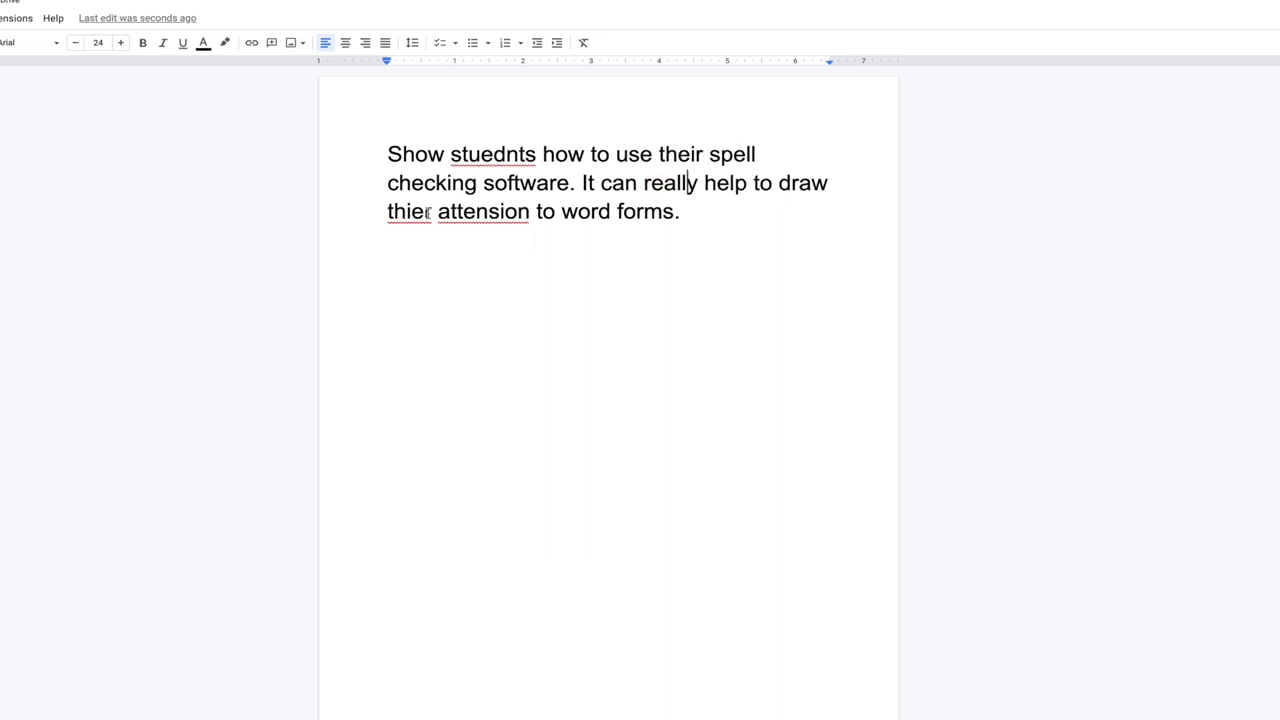
left_click_drag(424, 212, 407, 212)
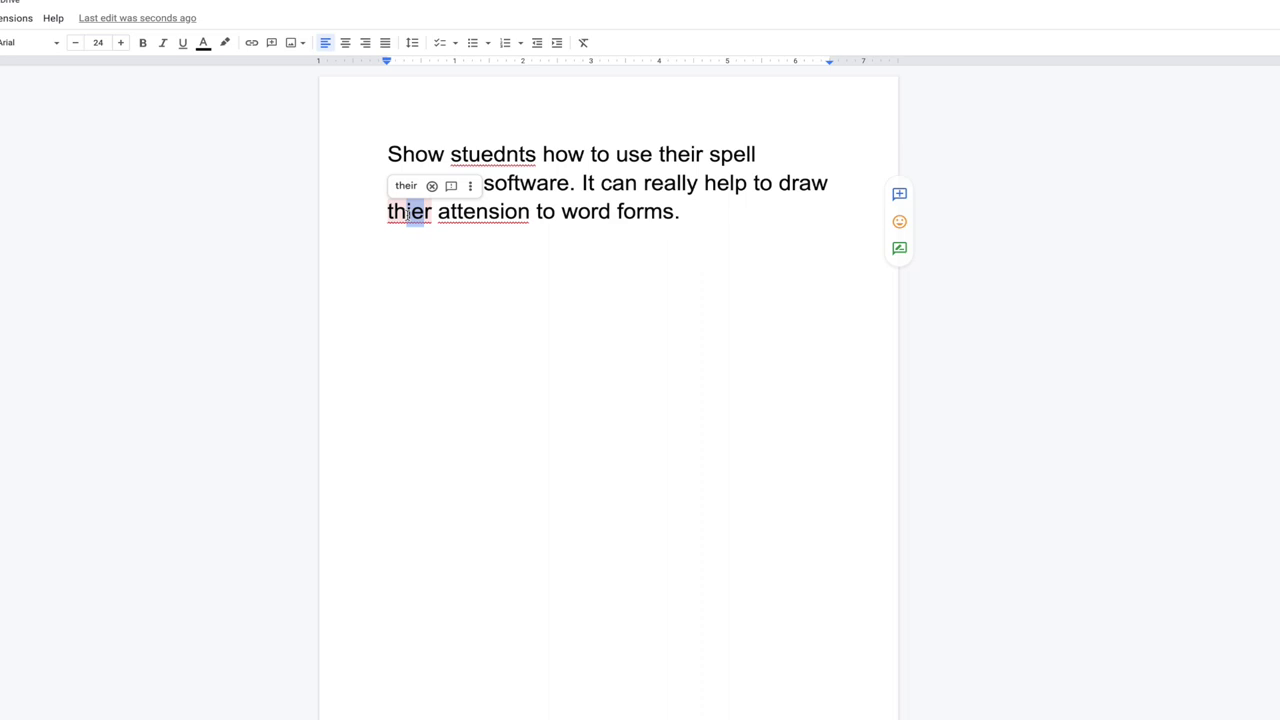
type("ei")
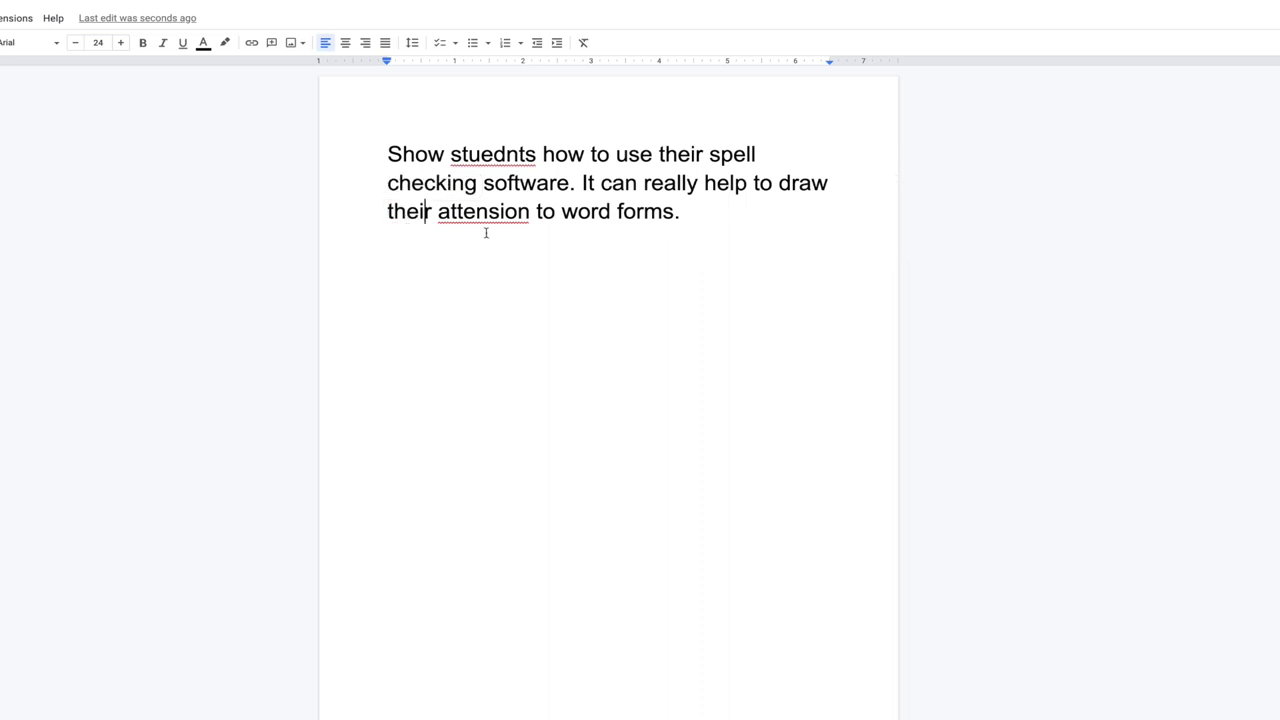
- Correct "attension" to "attention" and "stuednts" to "students", leaving the cursor at the end of the text
left_click_drag(500, 212, 489, 212)
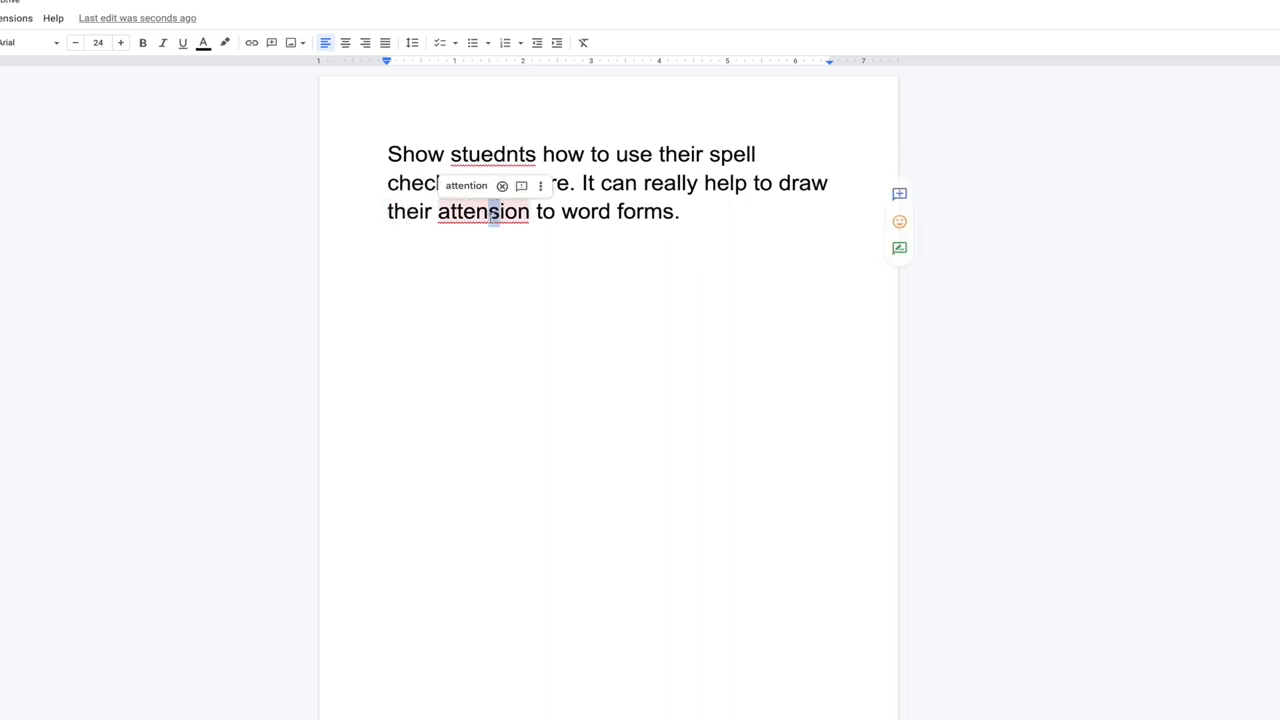
type("t")
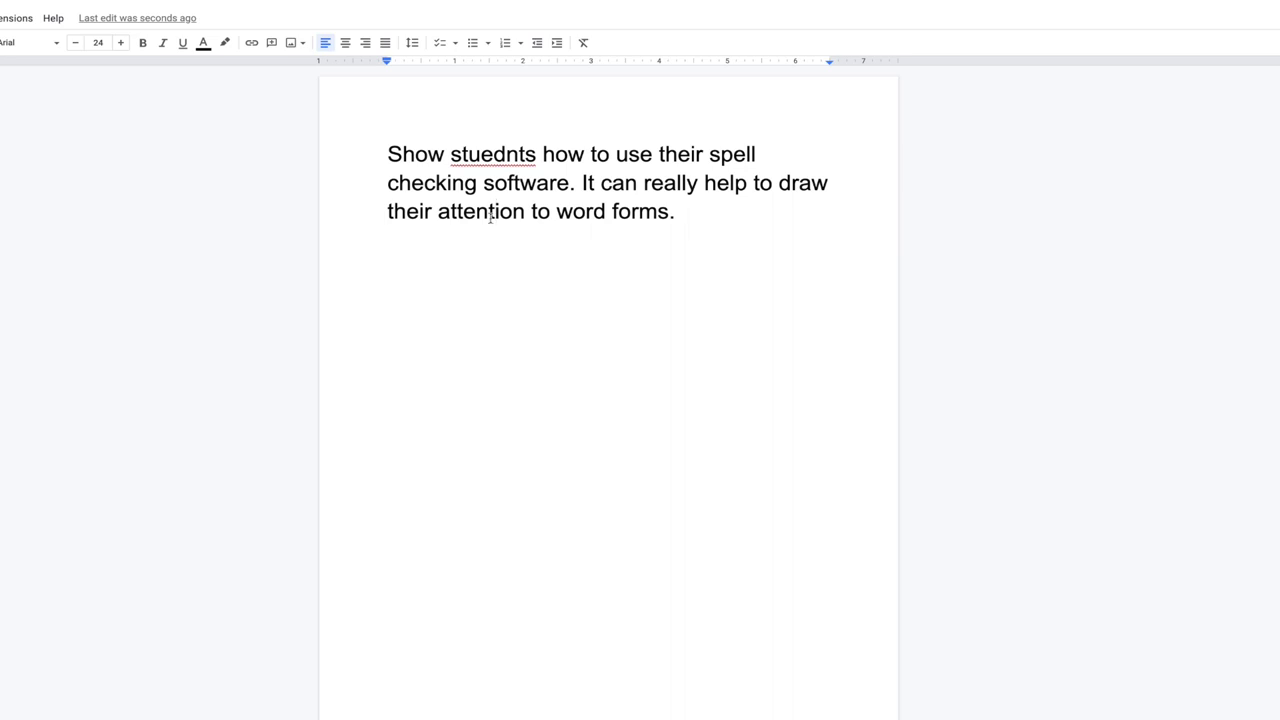
left_click_drag(492, 157, 481, 157)
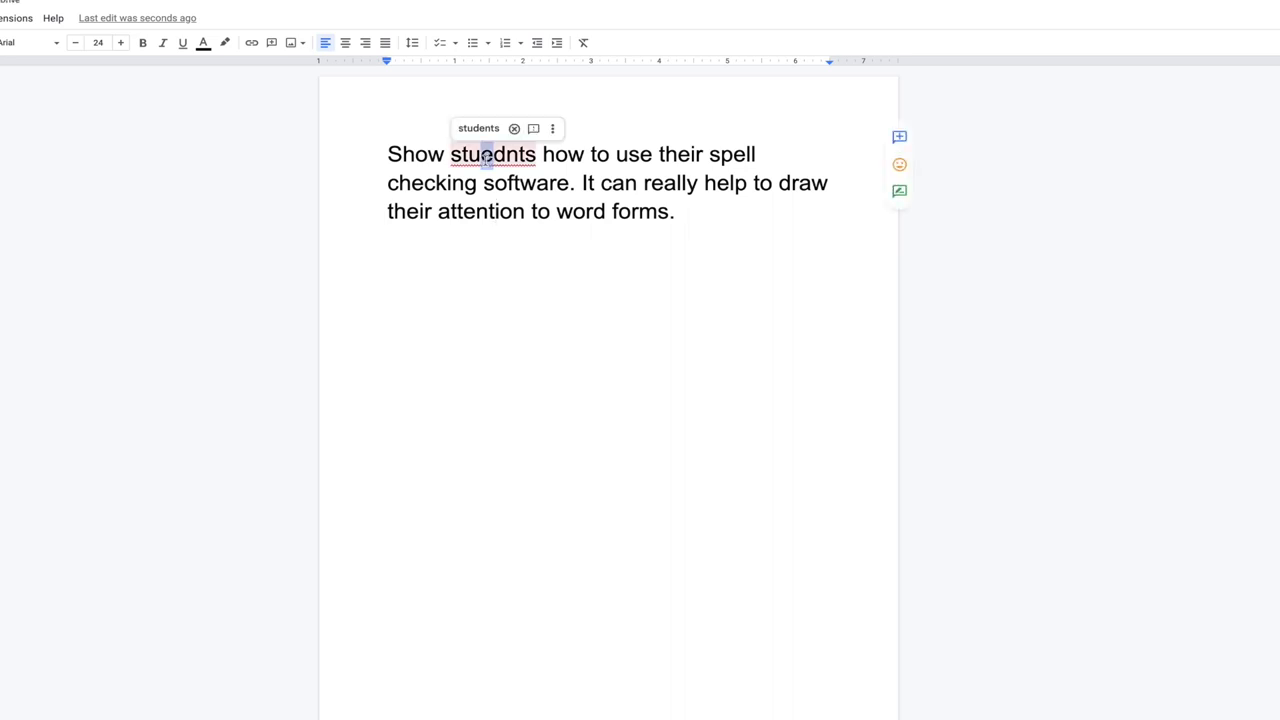
key("BackSpace")
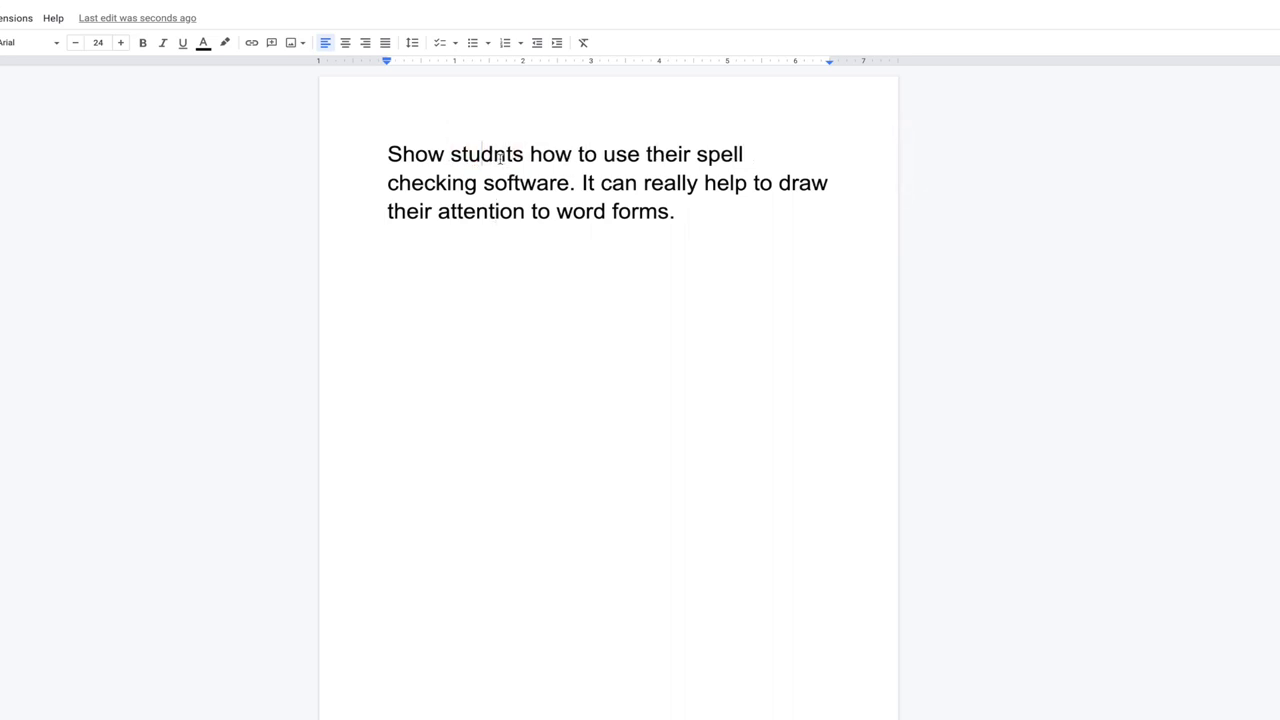
type("e")
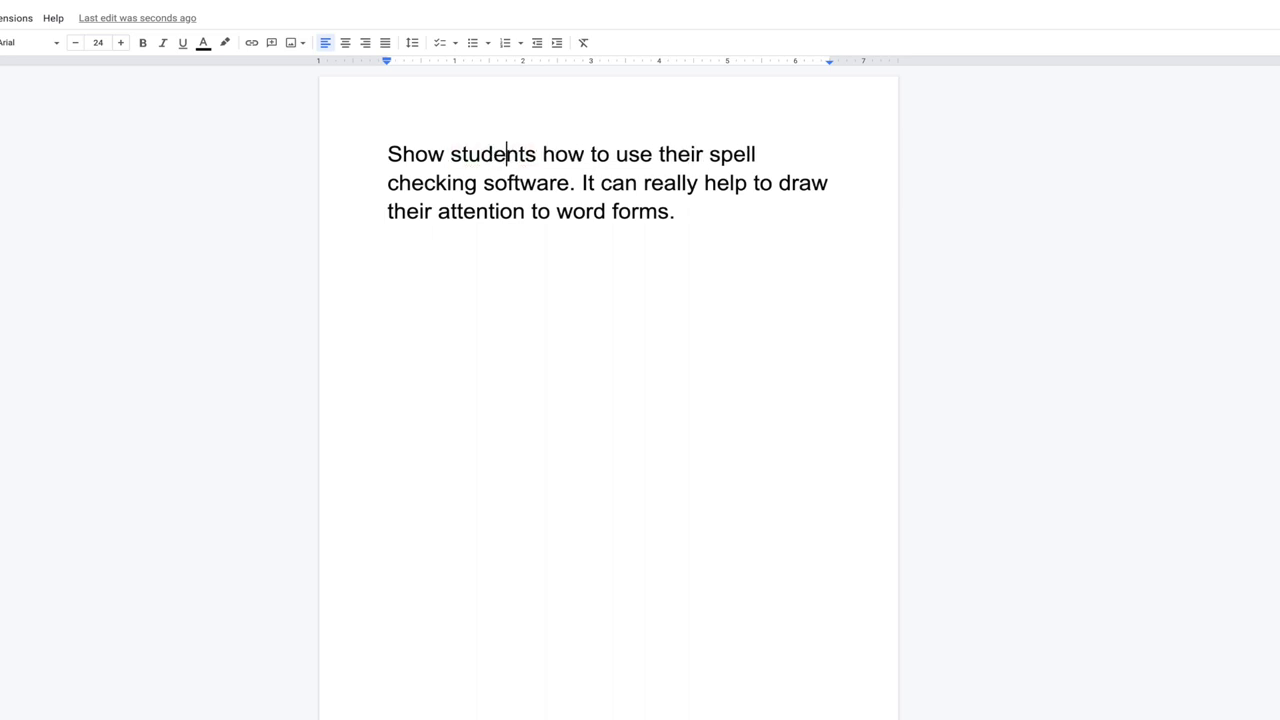
left_click(697, 212)
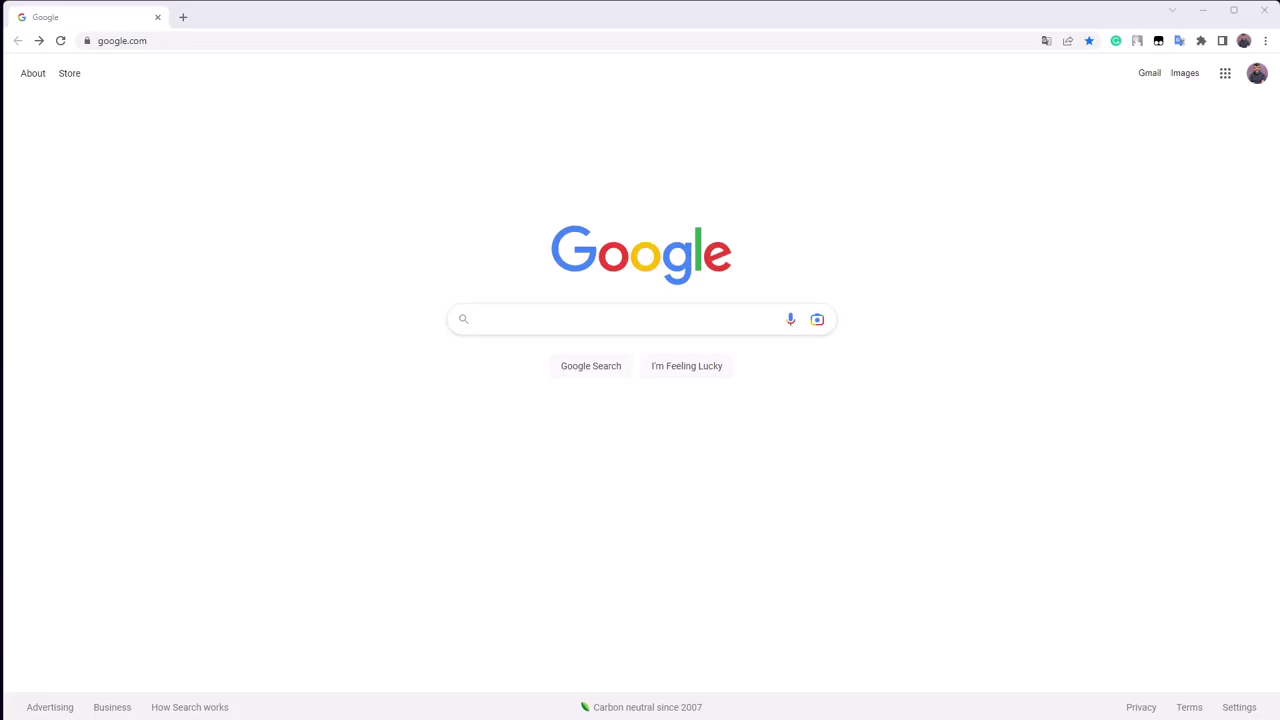
- Find Thesaurus.com through a Google search for "thesaurus" and look up the synonyms for "very" there
left_click(600, 318)
type("thesaurus")
key("Return")
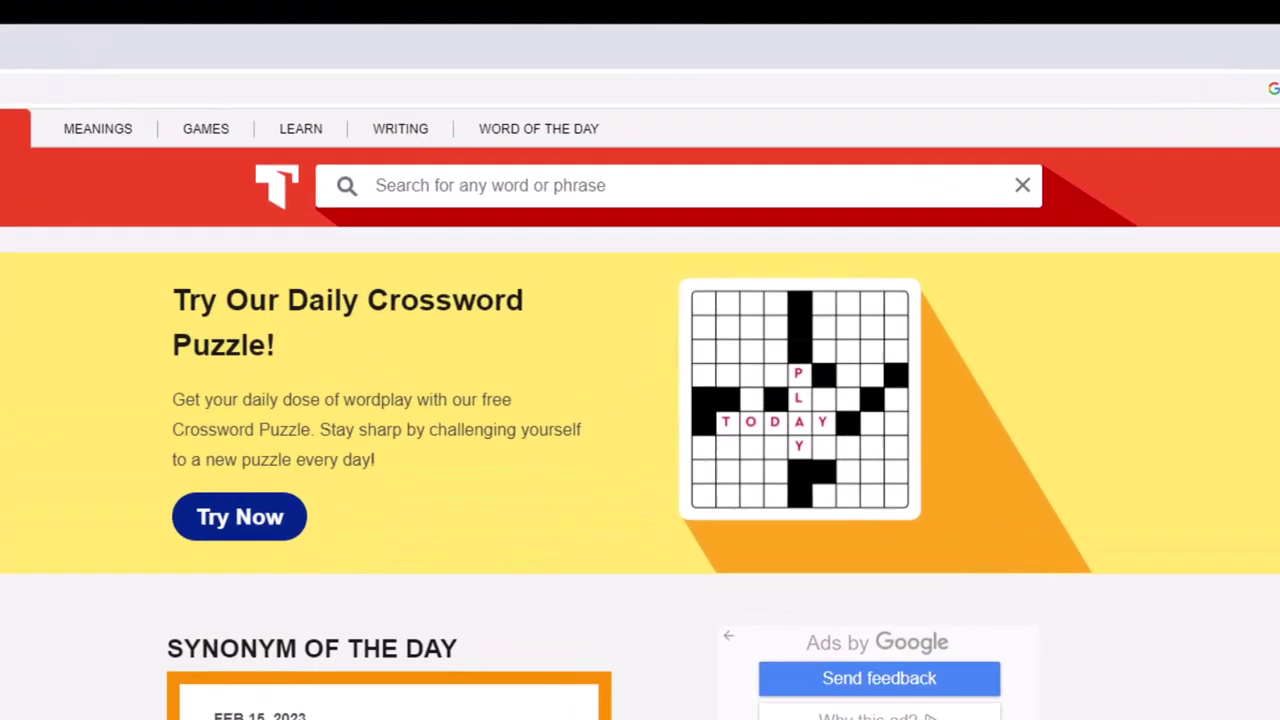
type("very")
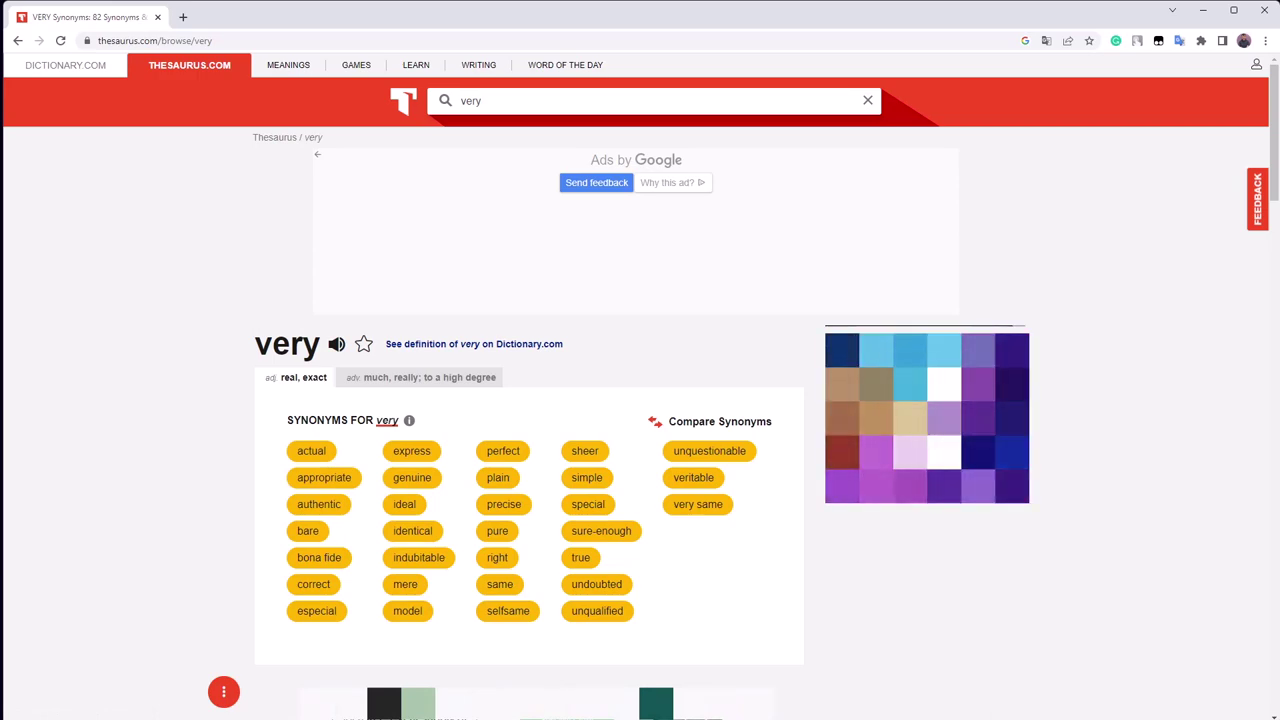
- Compare the synonyms "actual", "ideal" and "precise" of the word "very"
left_click(719, 421)
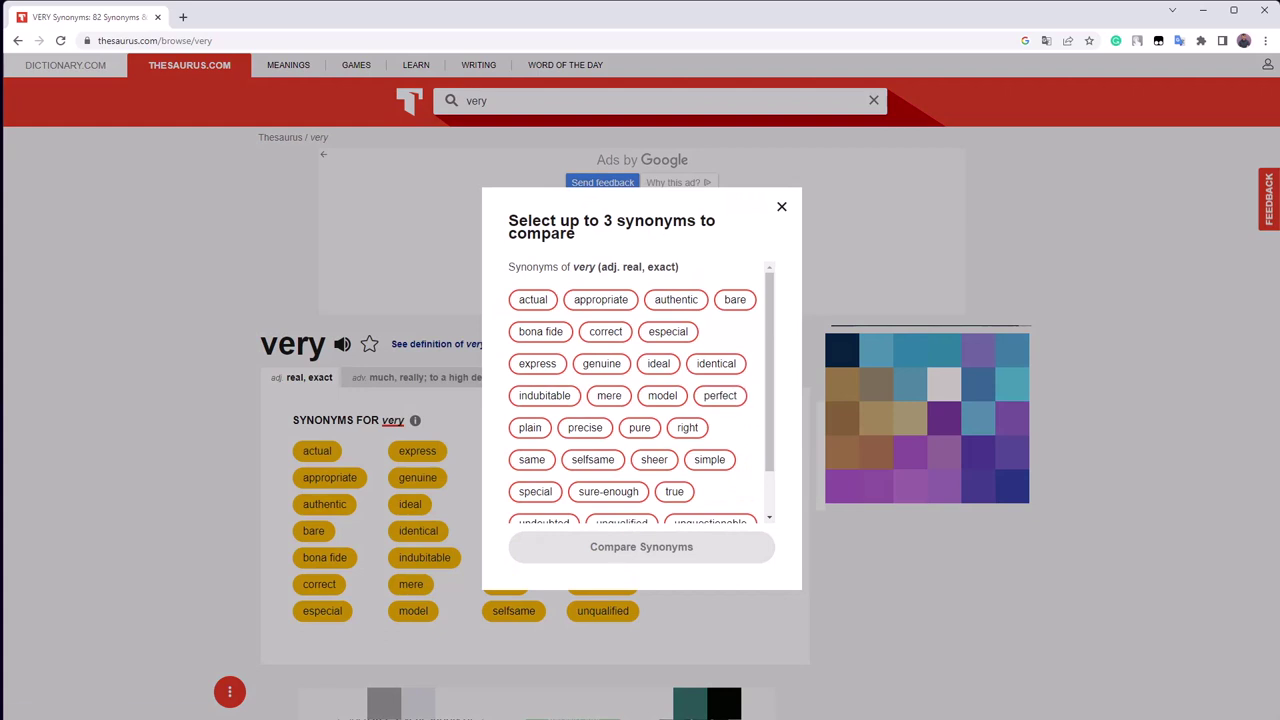
left_click(533, 299)
left_click(658, 363)
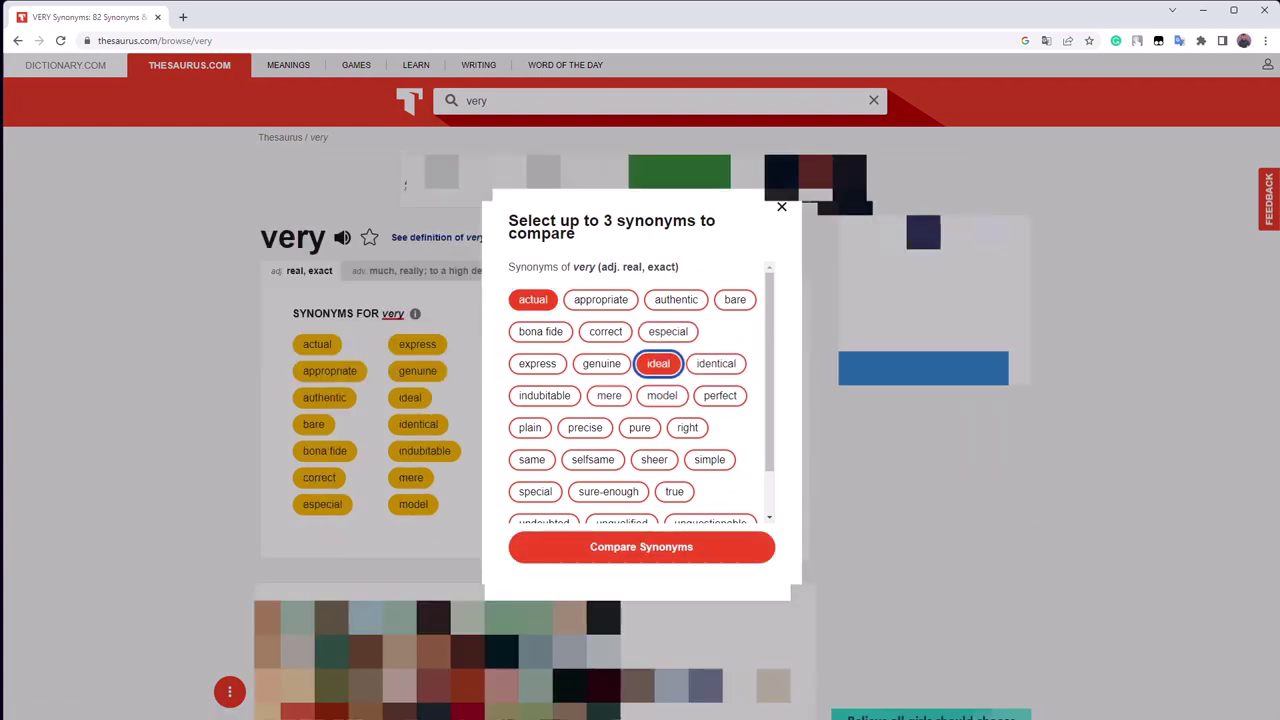
left_click(585, 427)
left_click(641, 547)
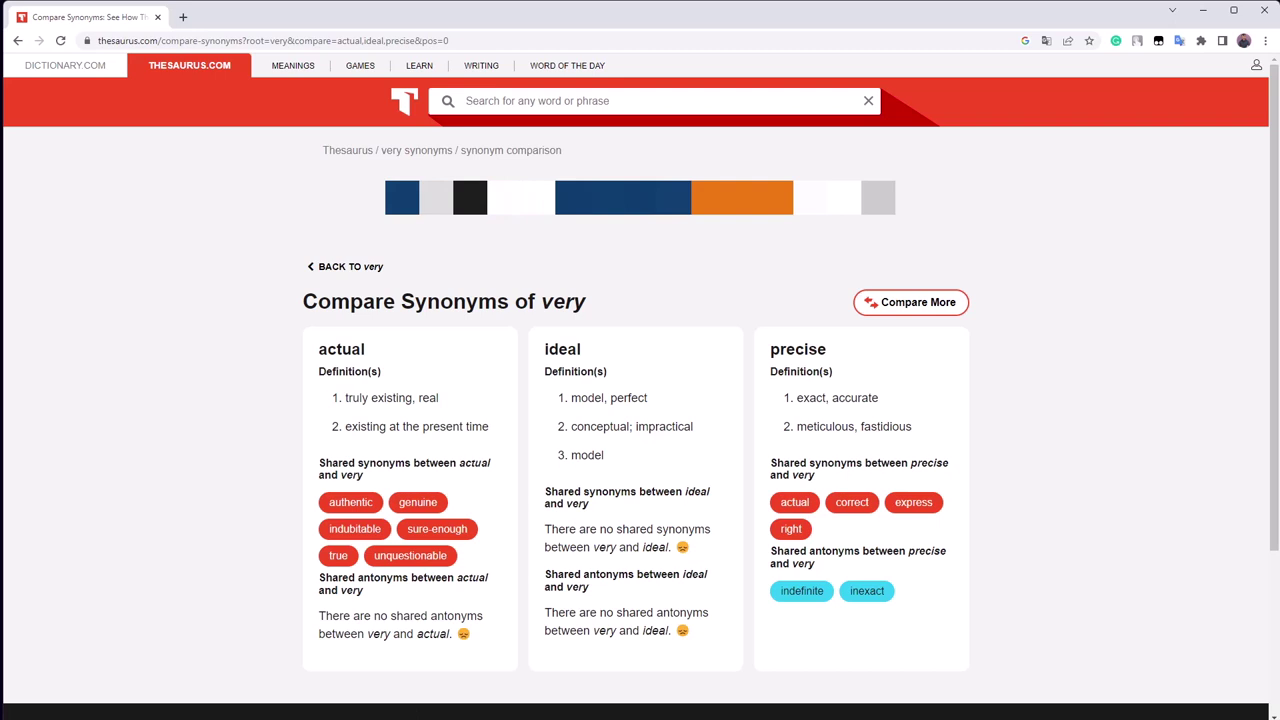
- Open the thesaurus entry for "actual" from the comparison and expand its example sentences to read through them
left_click(341, 349)
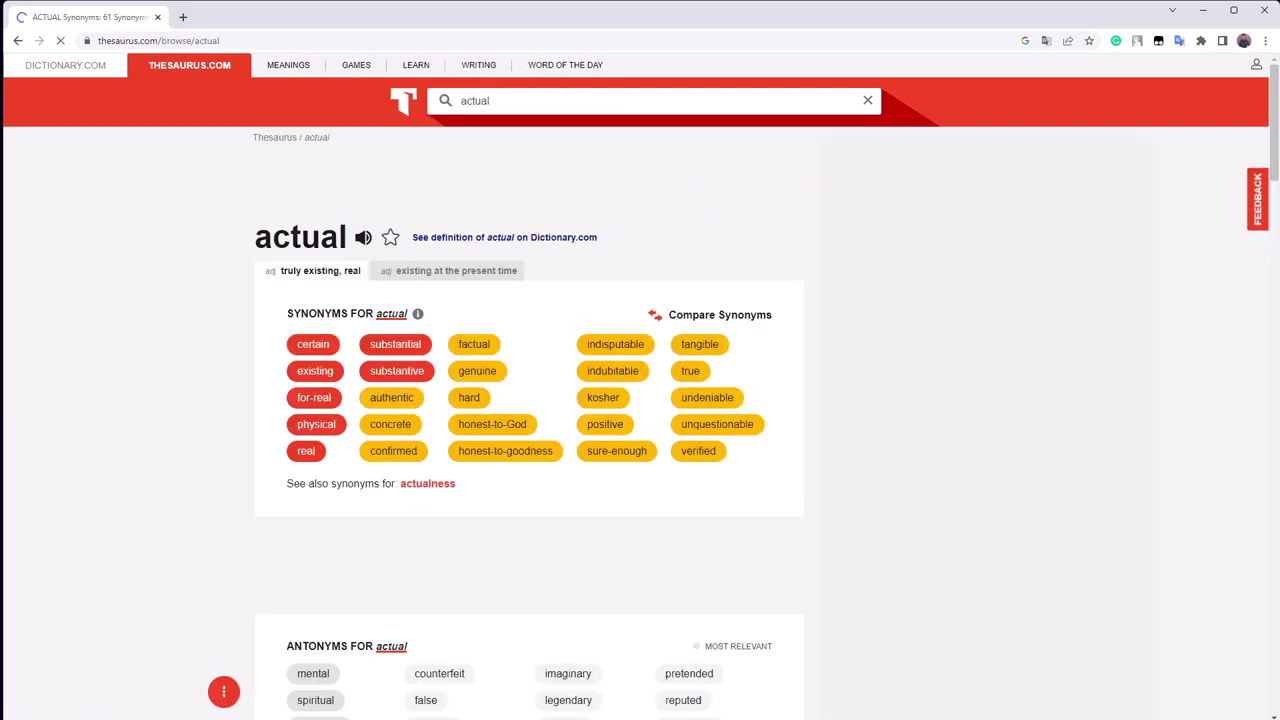
scroll(529, 420, "down", 10)
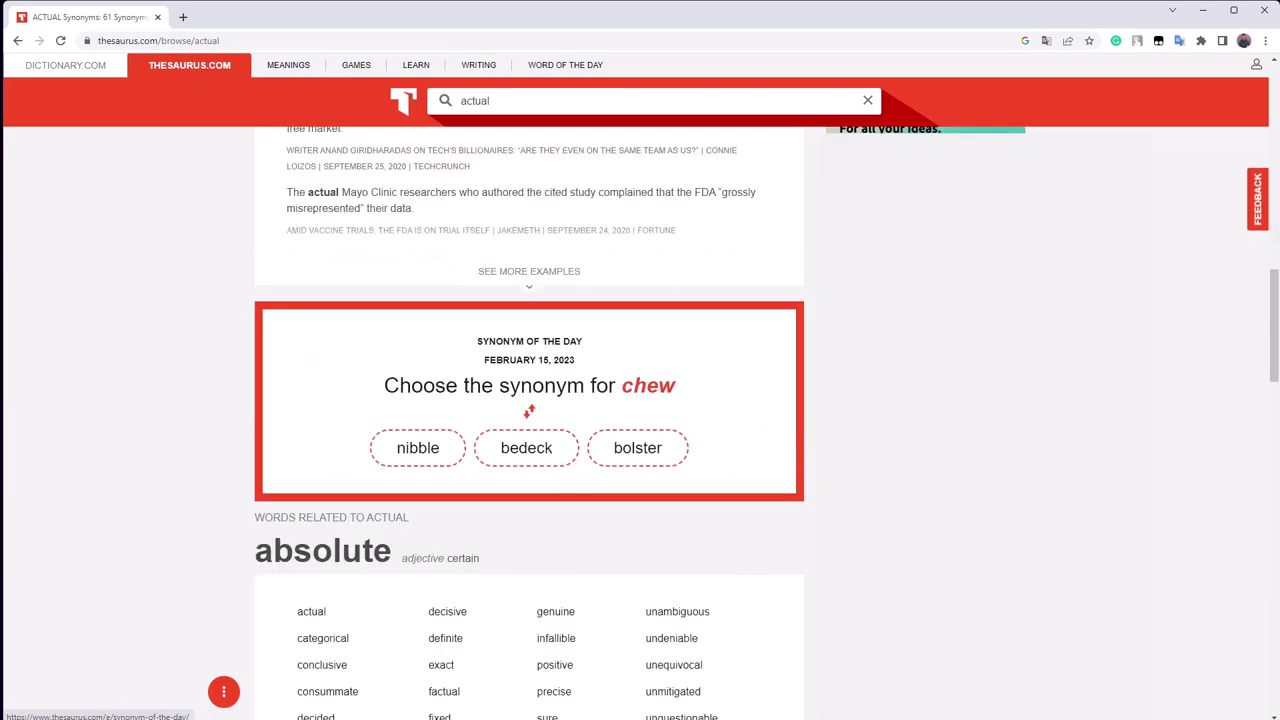
scroll(529, 420, "down", 1)
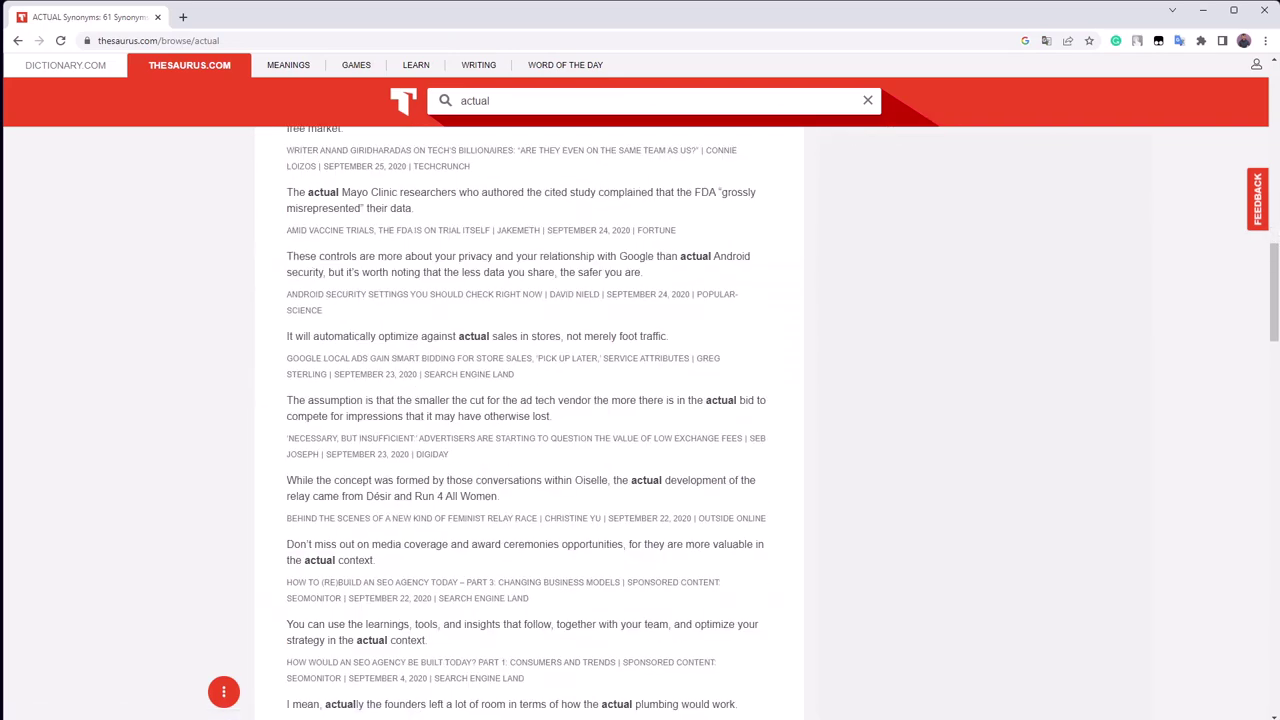
scroll(529, 420, "up", 2)
scroll(529, 420, "down", 5)
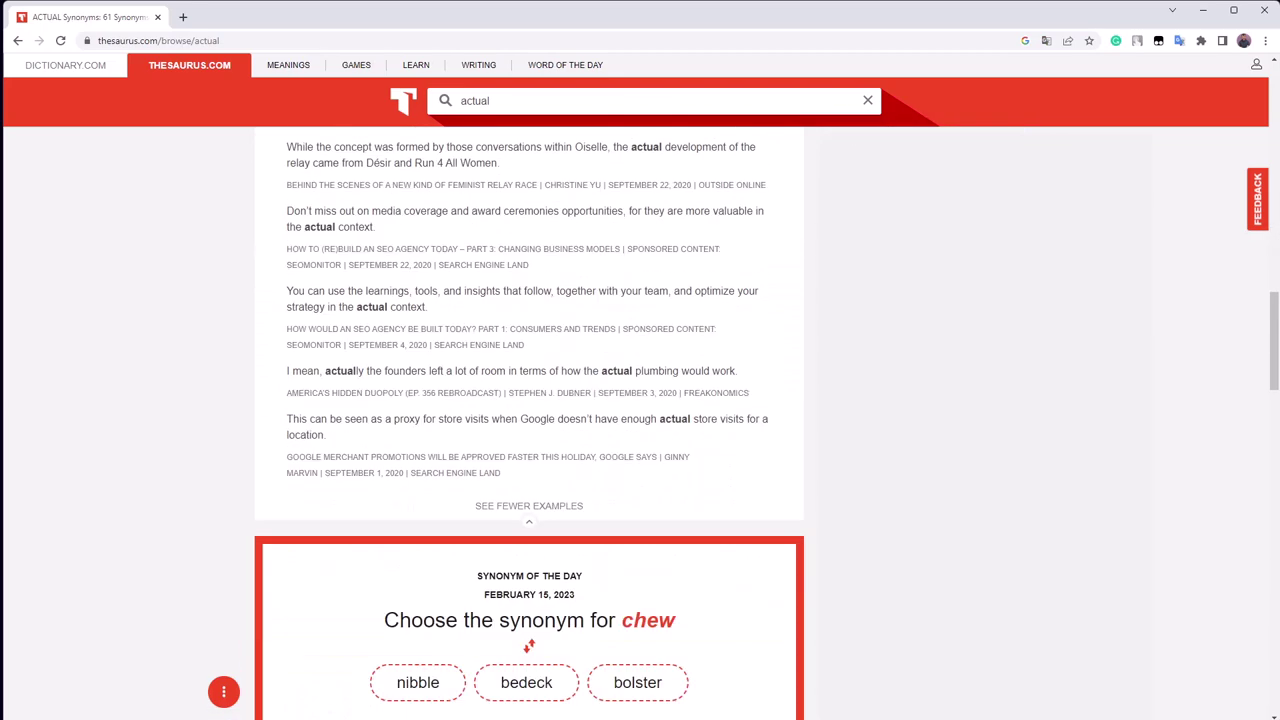